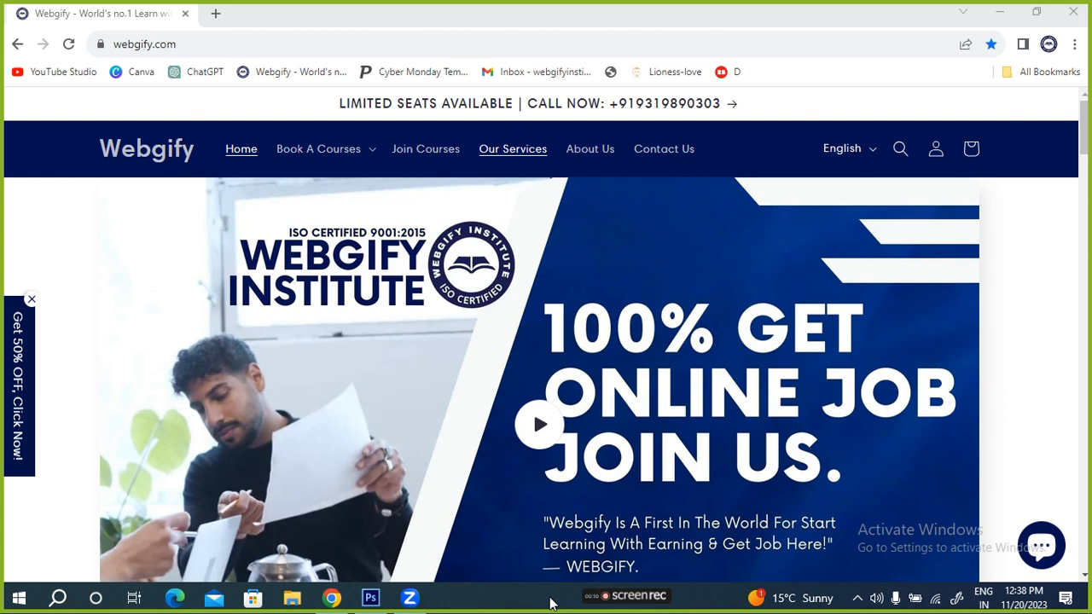
Step: Switch to Photoshop and activate the Rounded Rectangle tool
{"action": "key", "text": "alt+Tab"}
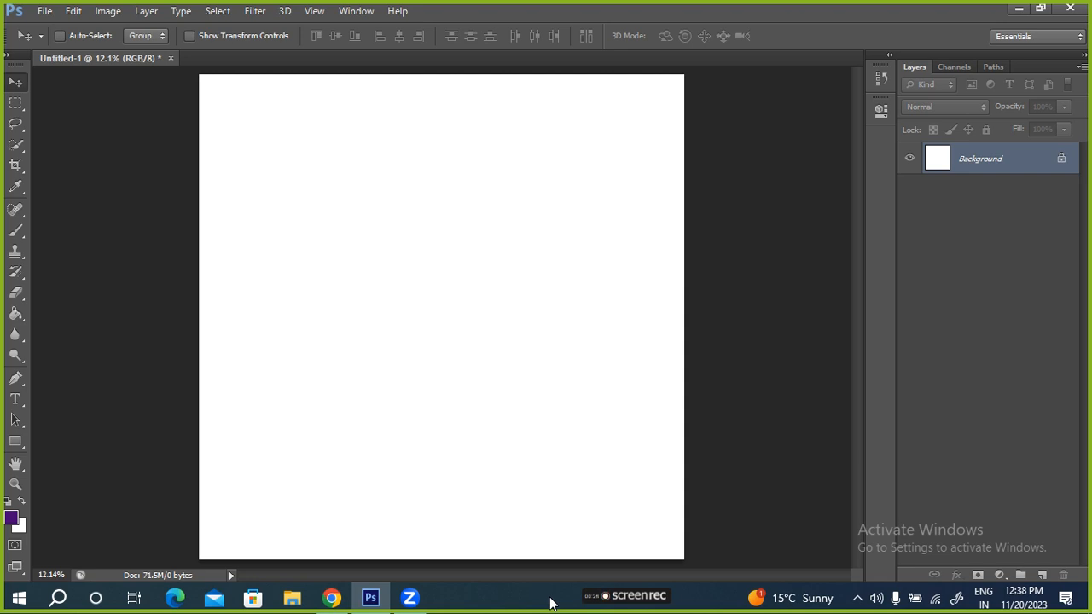
{"action": "left_click", "coordinate": [17, 444]}
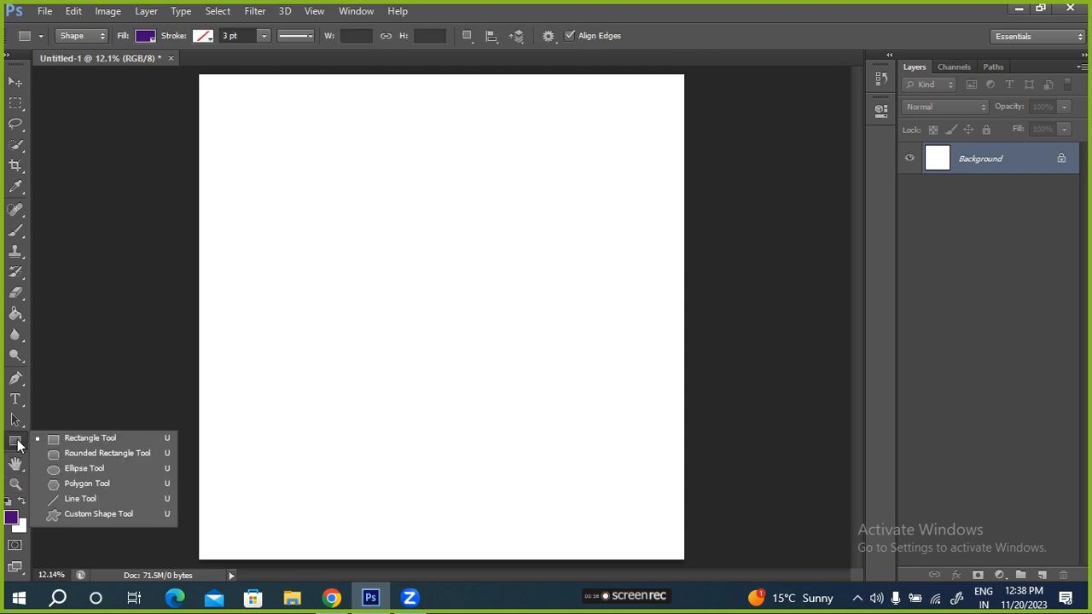
{"action": "left_click", "coordinate": [17, 443]}
{"action": "left_click", "coordinate": [16, 443]}
{"action": "left_click", "coordinate": [88, 453]}
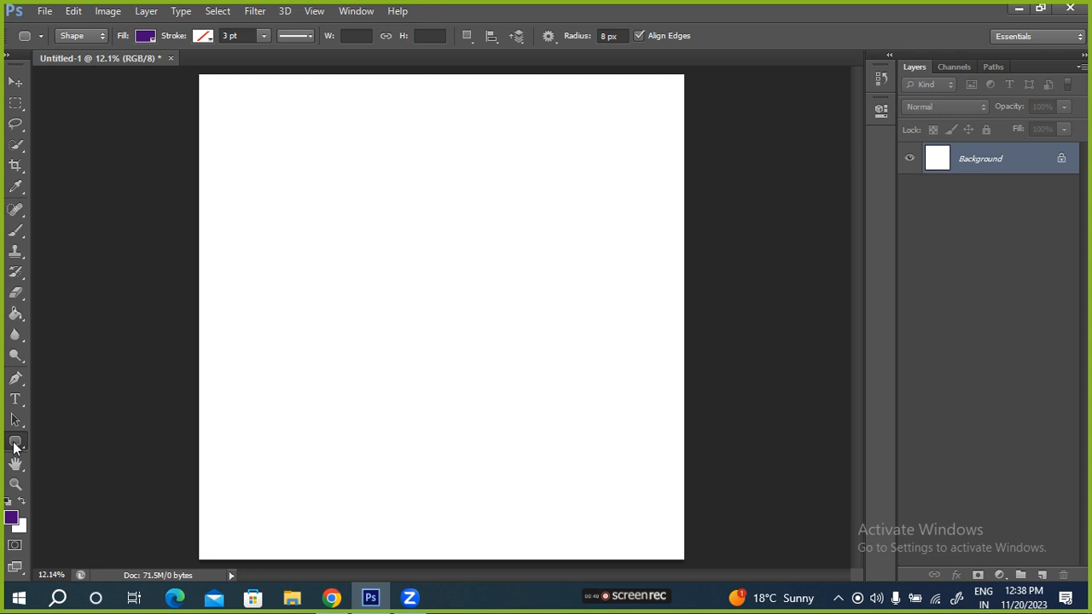
Step: Compare the options of the Rectangle and Rounded Rectangle tools, and look at the settings for creating a rounded rectangle by size
{"action": "right_click", "coordinate": [13, 444]}
{"action": "left_click", "coordinate": [61, 438]}
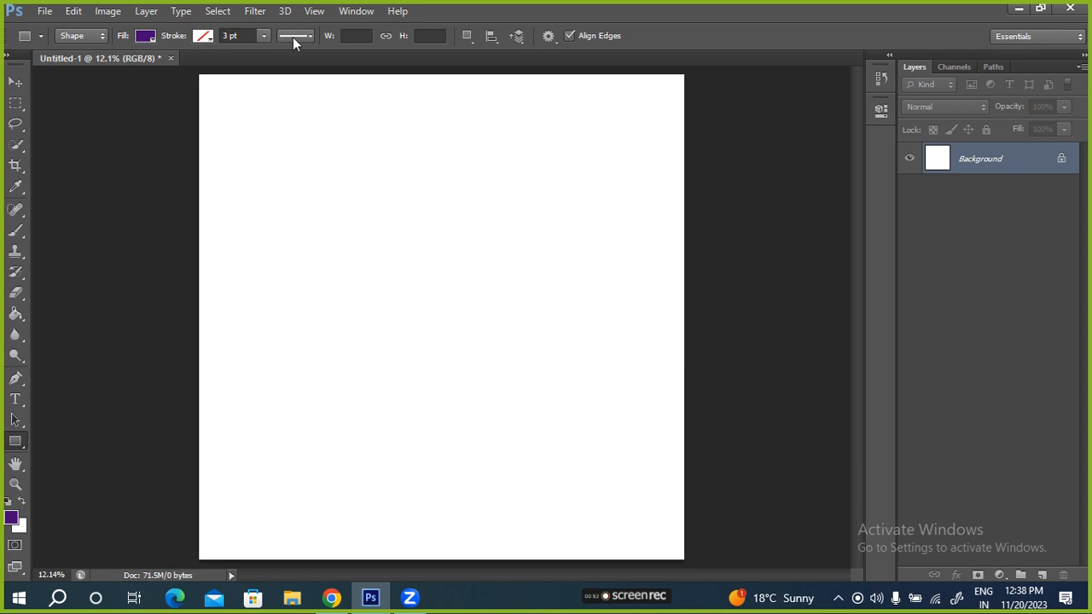
{"action": "right_click", "coordinate": [15, 444]}
{"action": "left_click", "coordinate": [73, 453]}
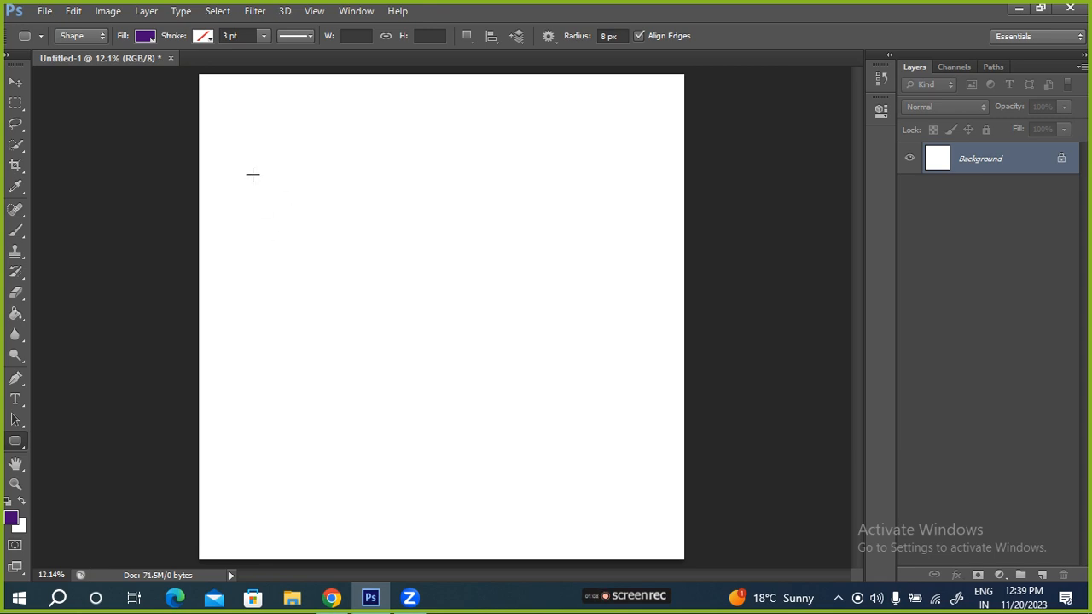
{"action": "left_click", "coordinate": [271, 199]}
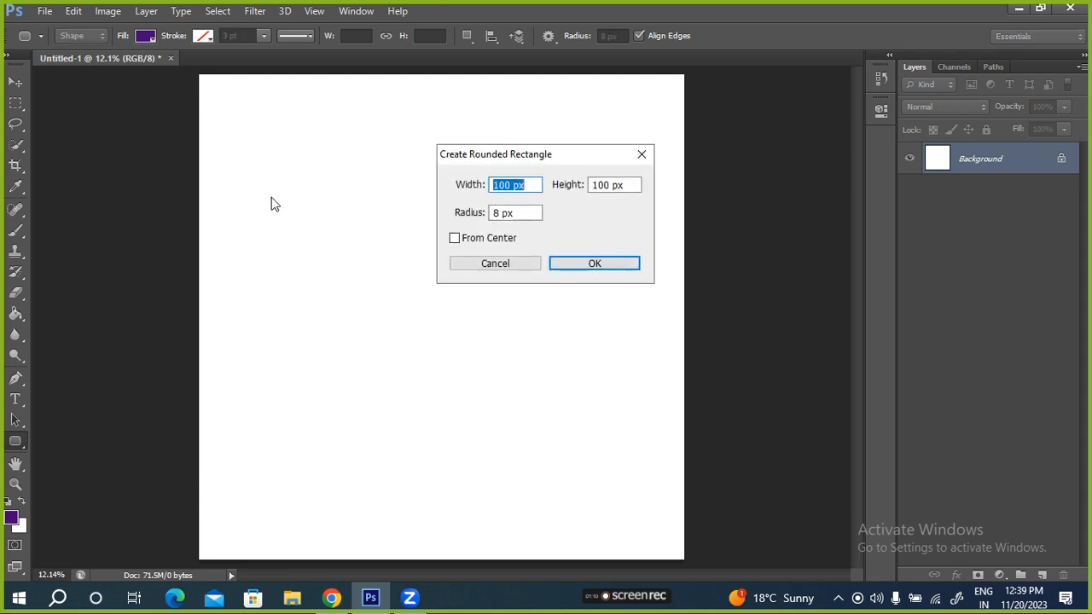
{"action": "left_click", "coordinate": [642, 157]}
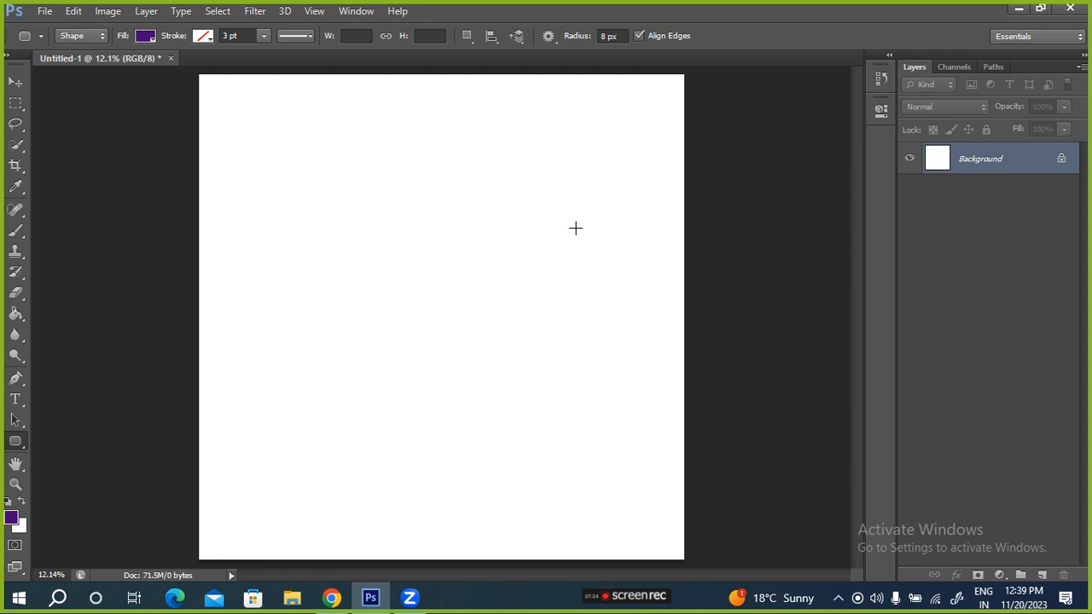
{"action": "right_click", "coordinate": [15, 441]}
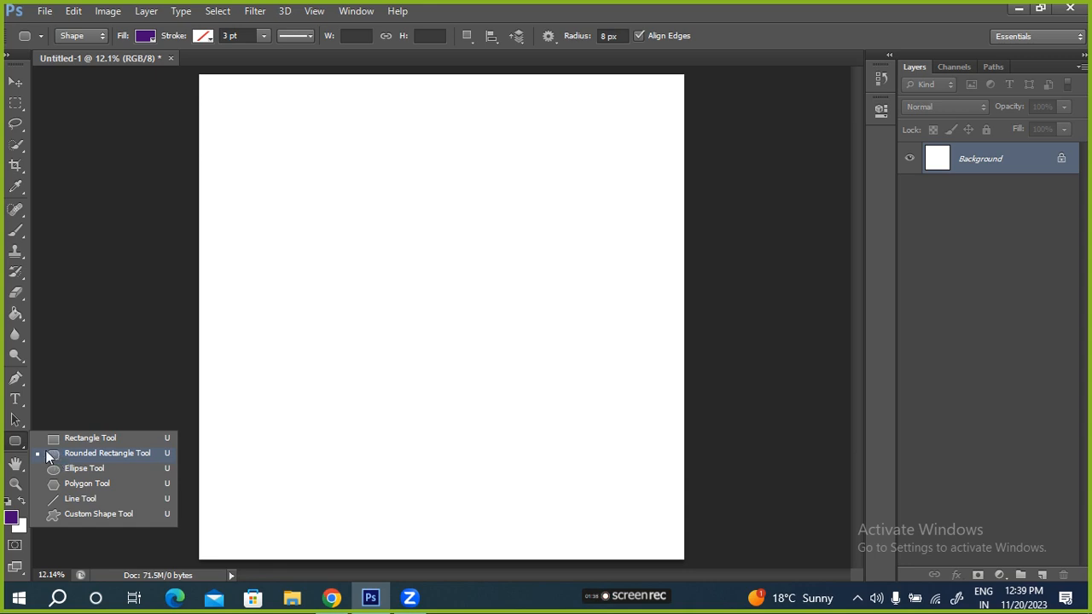
{"action": "left_click", "coordinate": [115, 439]}
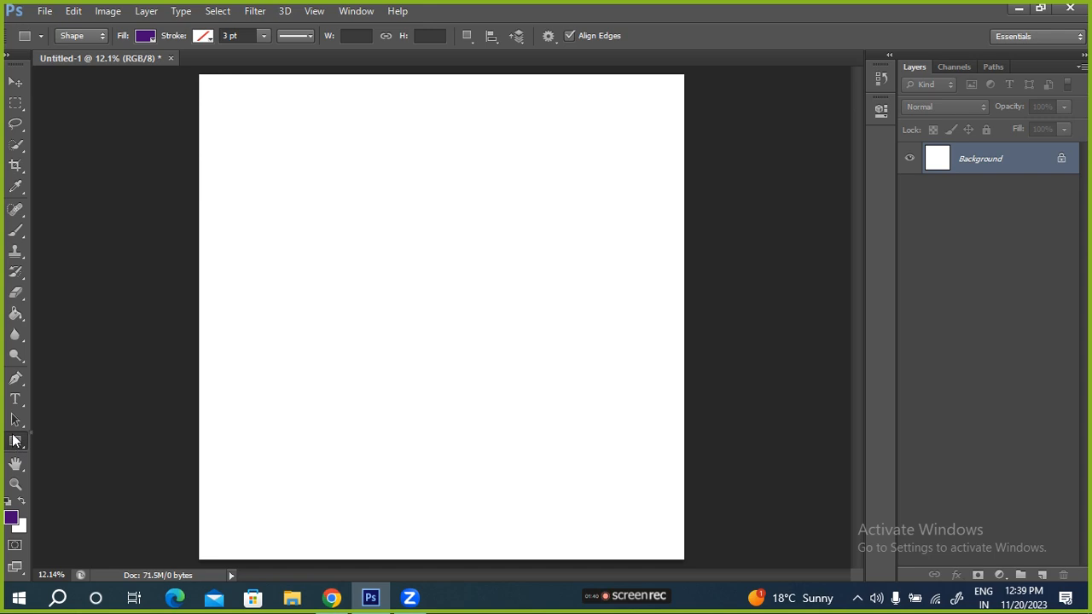
{"action": "right_click", "coordinate": [13, 444]}
{"action": "left_click", "coordinate": [63, 453]}
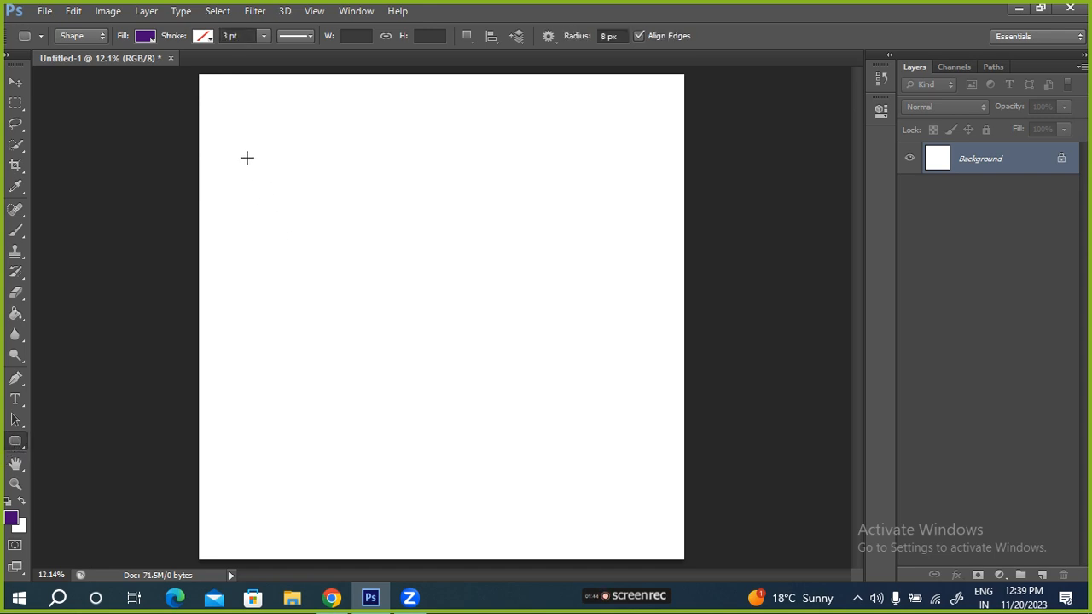
Step: Draw a purple rounded rectangle about 1756 by 1097 px with an 8 px radius in the canvas's upper-left area
{"action": "left_click_drag", "start_coordinate": [242, 127], "coordinate": [413, 233]}
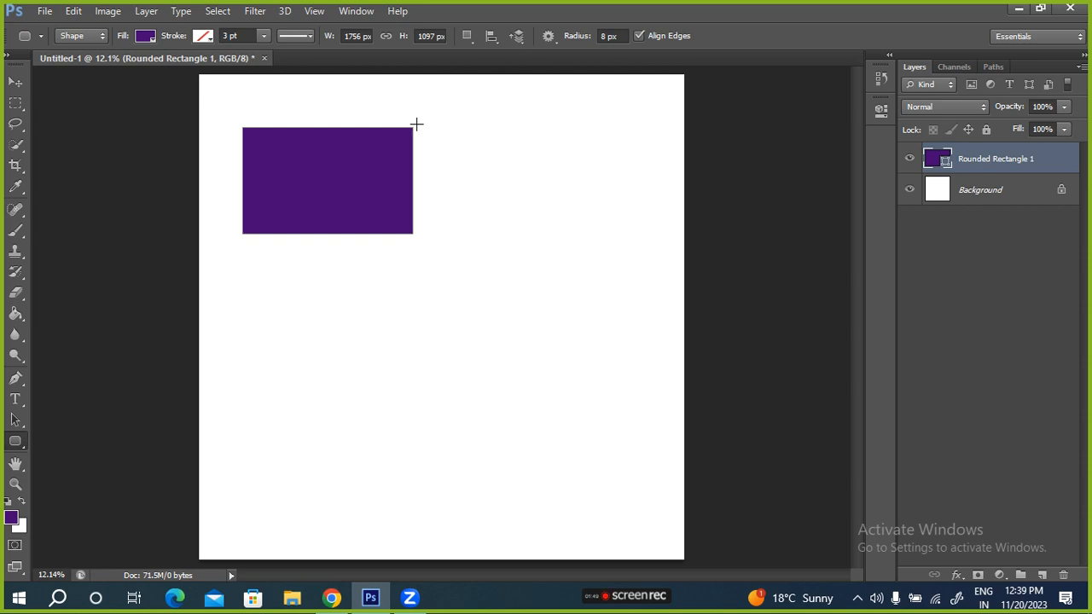
{"action": "right_click", "coordinate": [17, 447]}
{"action": "left_click", "coordinate": [83, 455]}
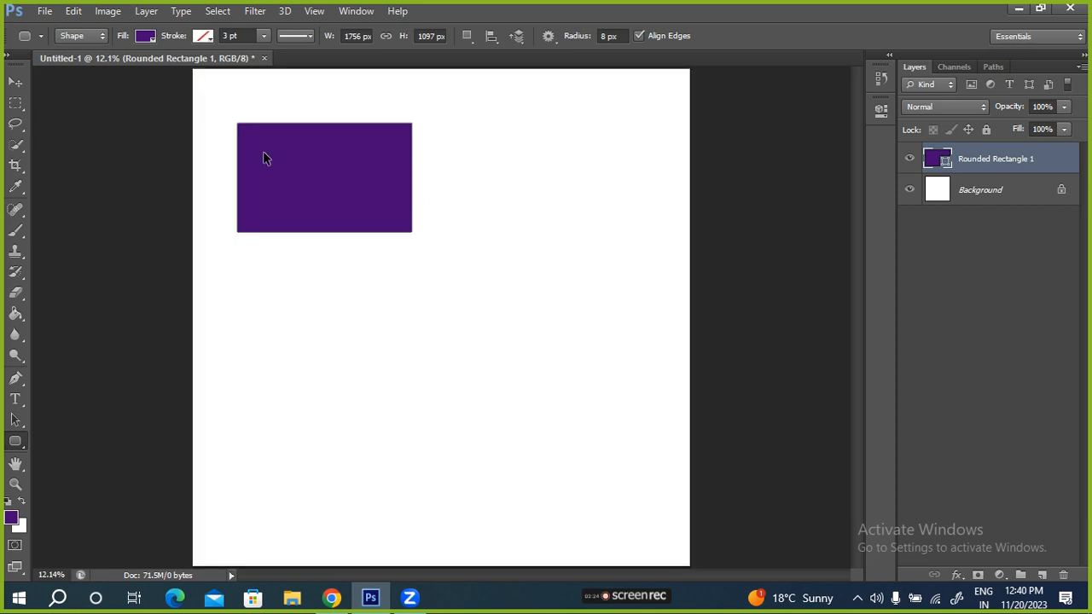
Step: Draw a second rounded rectangle about 1273 by 1039 px with a 110 px corner radius, to the right of the first one
{"action": "key", "text": "ctrl+plus"}
{"action": "key", "text": "ctrl+plus"}
{"action": "key", "text": "ctrl+plus"}
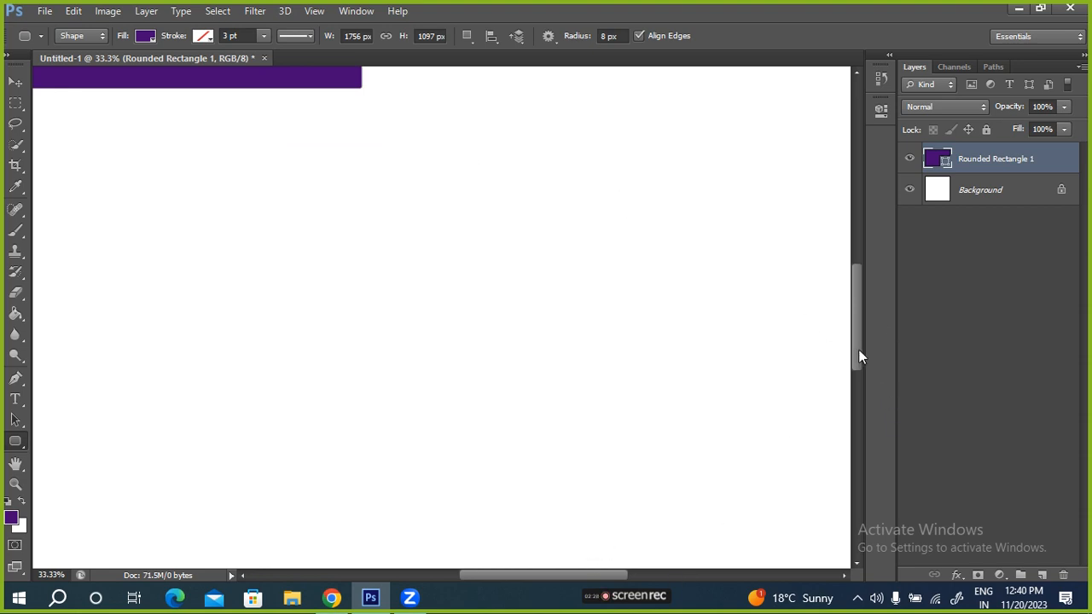
{"action": "left_click_drag", "start_coordinate": [858, 349], "coordinate": [854, 261]}
{"action": "left_click_drag", "start_coordinate": [599, 571], "coordinate": [643, 578]}
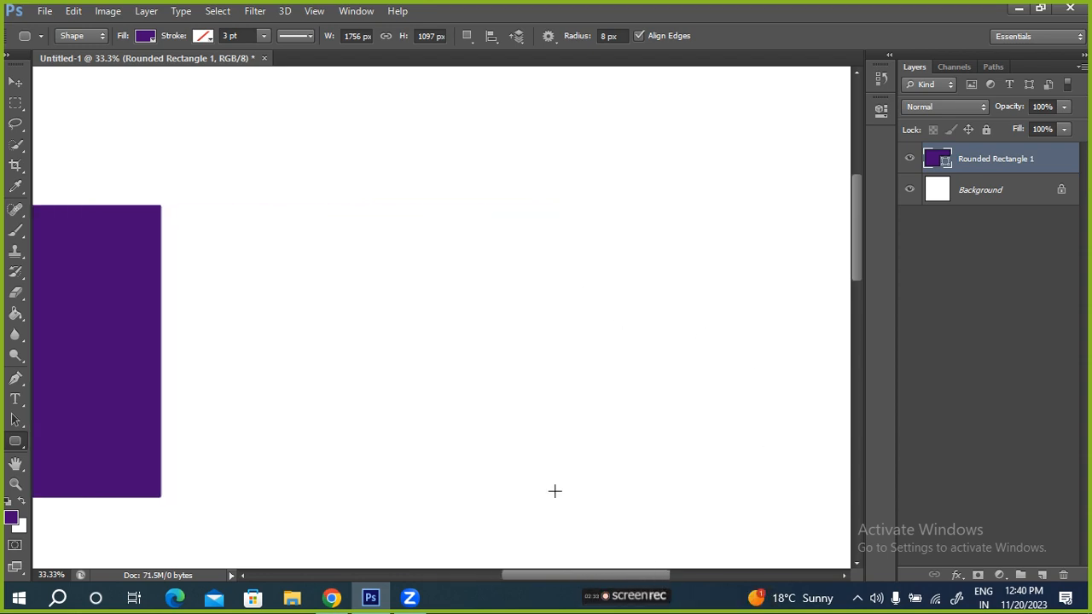
{"action": "left_click_drag", "start_coordinate": [573, 39], "coordinate": [508, 39]}
{"action": "left_click_drag", "start_coordinate": [322, 200], "coordinate": [664, 476]}
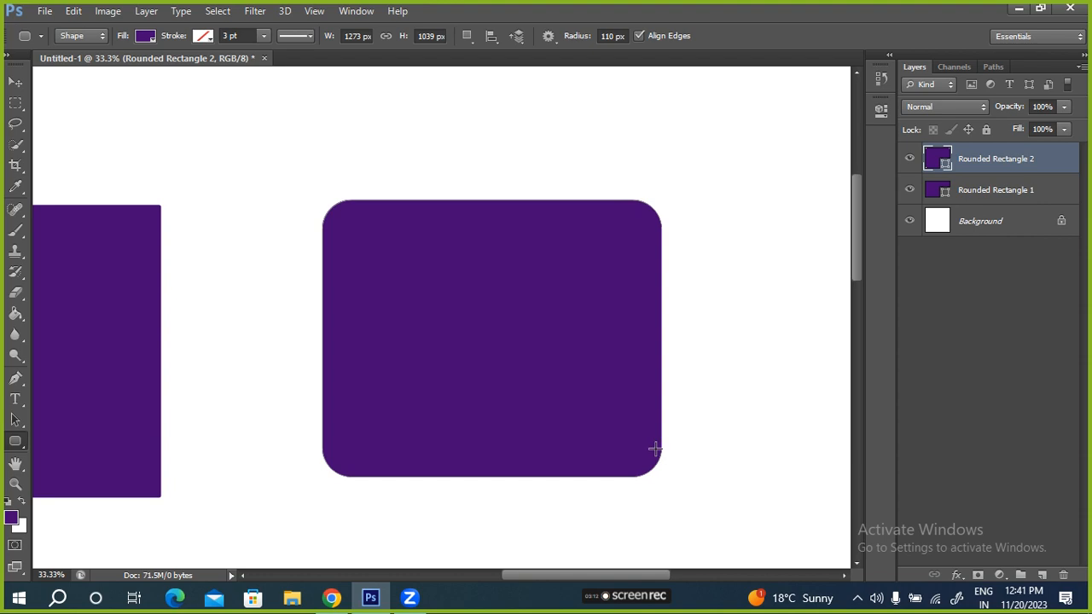
{"action": "key", "text": "ctrl+0"}
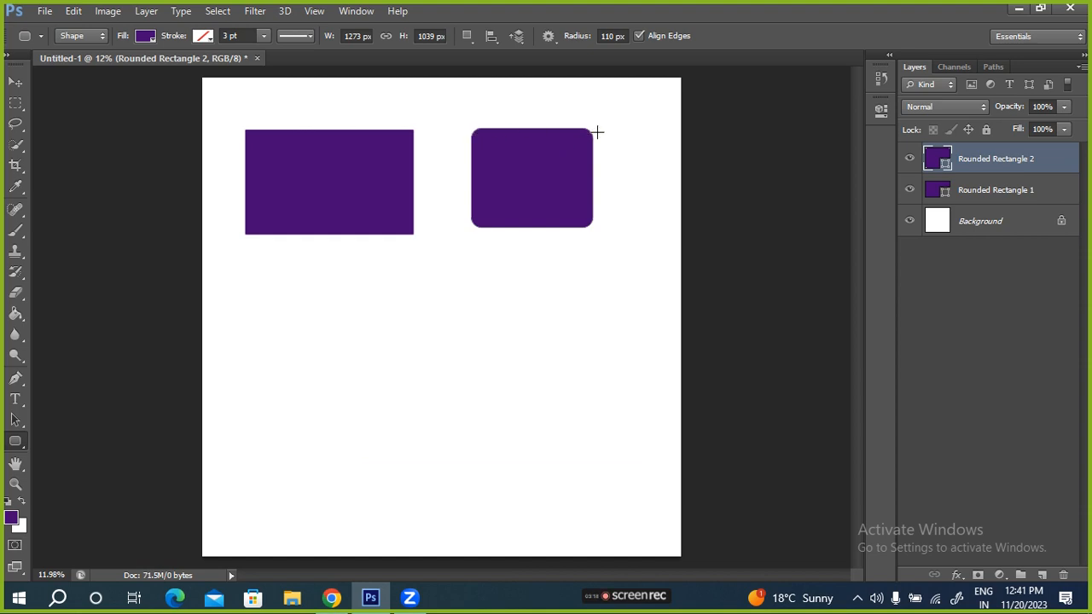
Step: Delete the first rounded rectangle with the nearly sharp corners
{"action": "left_click", "coordinate": [981, 182]}
{"action": "left_click", "coordinate": [978, 171]}
{"action": "left_click", "coordinate": [976, 190]}
{"action": "key", "text": "Delete"}
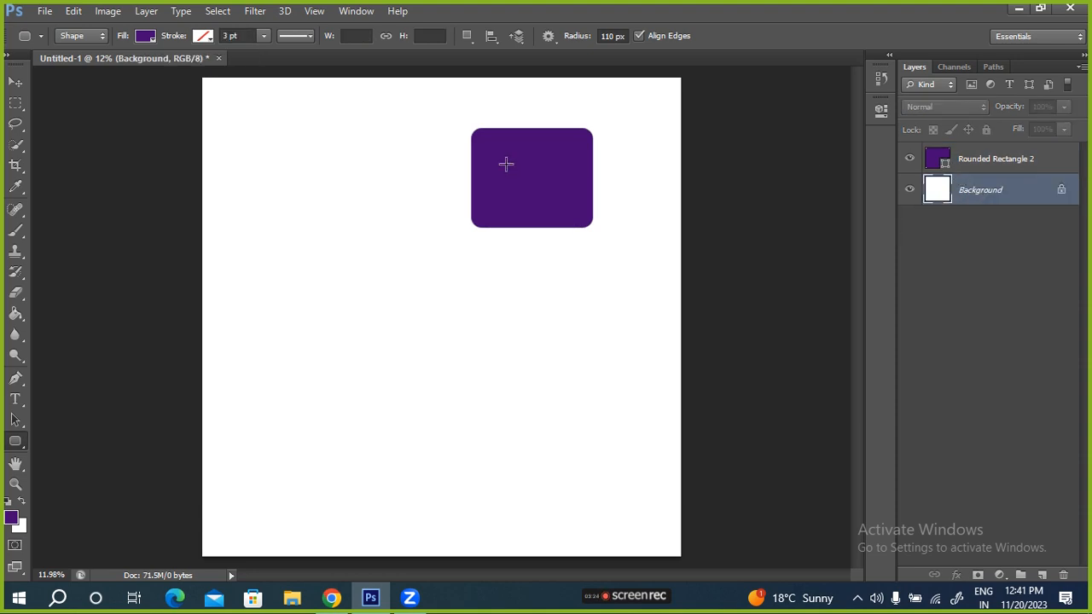
Step: Draw a tall rounded rectangle about 1187 by 4300 px along the canvas's left side, and delete the smaller Rounded Rectangle 2
{"action": "left_click", "coordinate": [991, 153]}
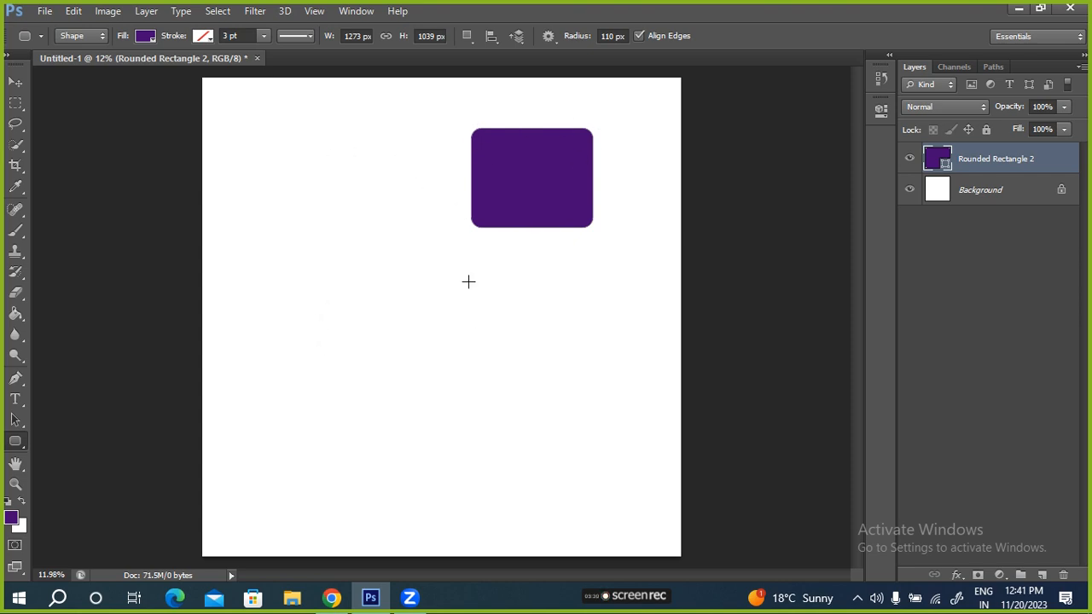
{"action": "left_click_drag", "start_coordinate": [228, 113], "coordinate": [340, 523]}
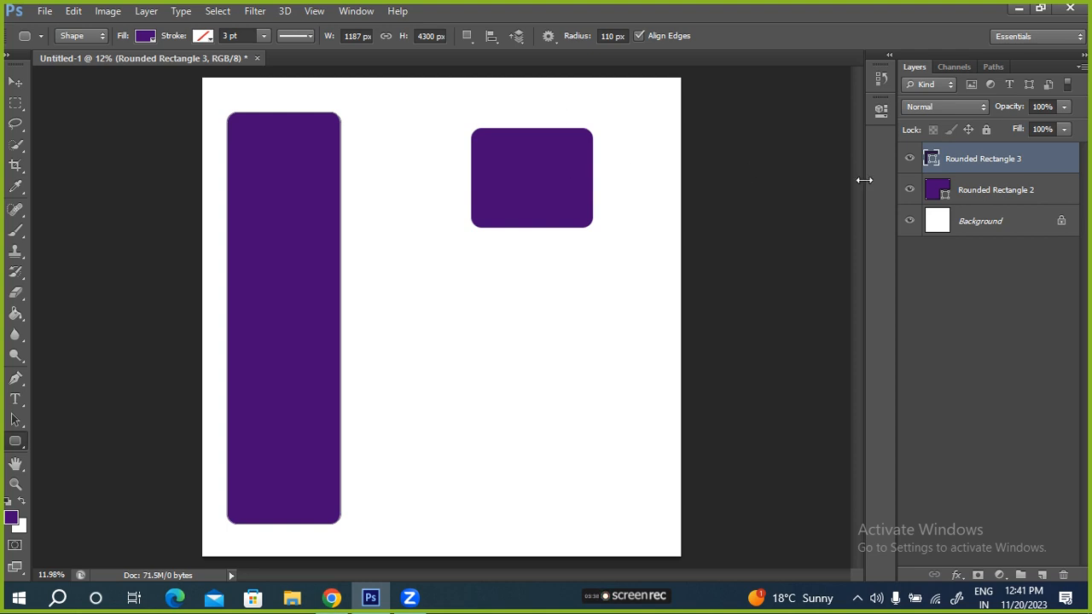
{"action": "left_click", "coordinate": [1006, 189]}
{"action": "key", "text": "Delete"}
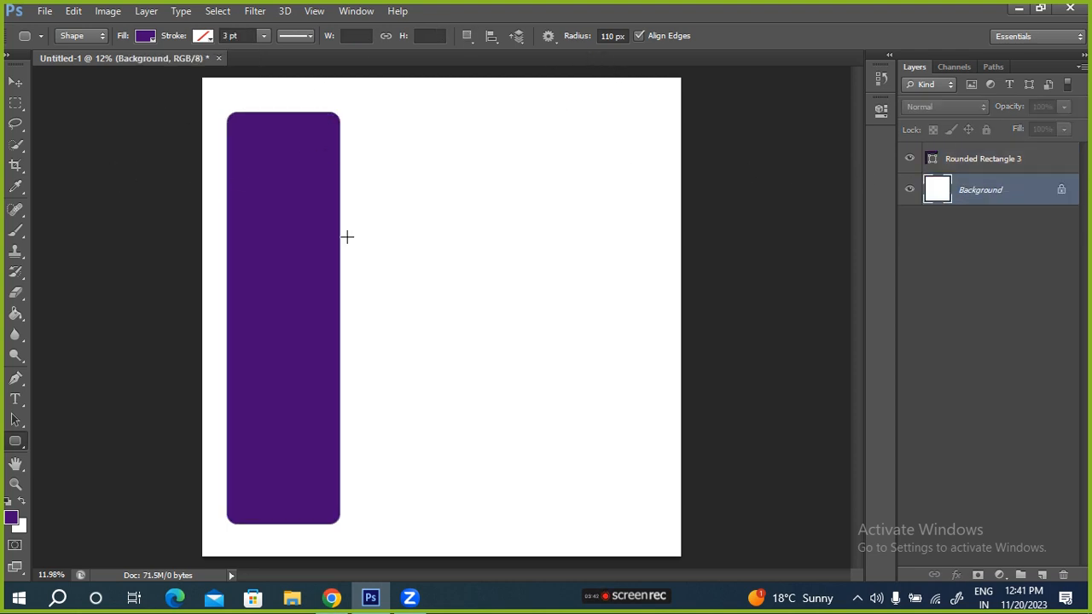
Step: Draw three rounded rectangles beside the tall one, about 2656×744, 694×870 and 360×710 px, with radii of 134, 213 and 634 px
{"action": "left_click_drag", "start_coordinate": [576, 45], "coordinate": [587, 38]}
{"action": "left_click_drag", "start_coordinate": [370, 108], "coordinate": [624, 179]}
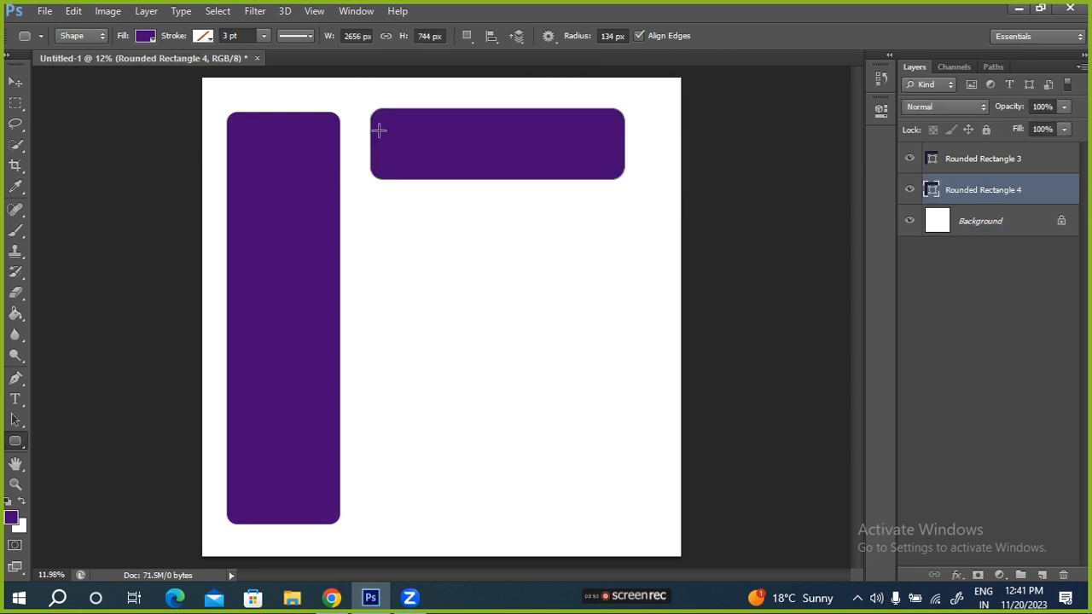
{"action": "left_click_drag", "start_coordinate": [566, 44], "coordinate": [585, 37]}
{"action": "left_click_drag", "start_coordinate": [389, 209], "coordinate": [455, 292]}
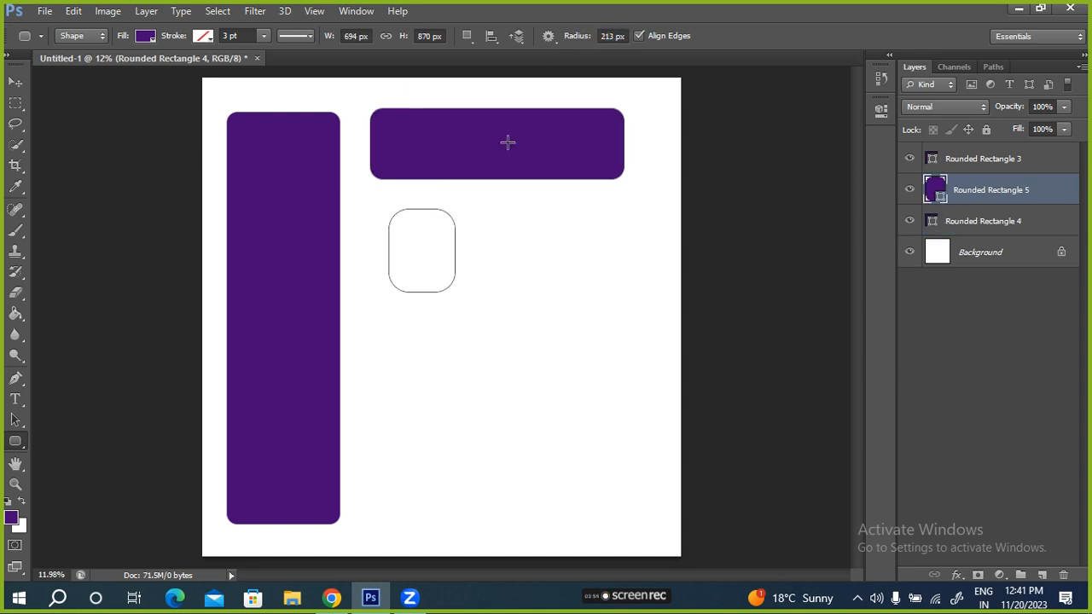
{"action": "left_click_drag", "start_coordinate": [566, 37], "coordinate": [896, 44]}
{"action": "left_click_drag", "start_coordinate": [517, 210], "coordinate": [551, 278]}
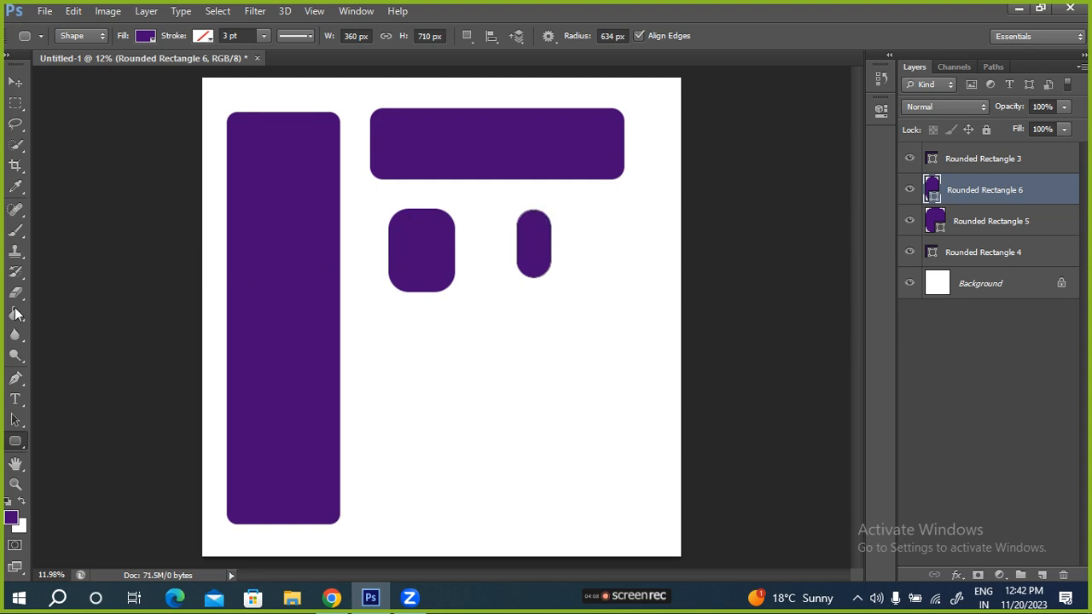
Step: Draw a square-cornered rectangle about 544 by 685 px to the right of the narrow capsule shape, and undo it
{"action": "right_click", "coordinate": [16, 440]}
{"action": "left_click", "coordinate": [98, 440]}
{"action": "mouse_move", "coordinate": [582, 220]}
{"action": "left_mouse_down"}
{"action": "mouse_move", "coordinate": [631, 265]}
{"action": "mouse_move", "coordinate": [635, 284]}
{"action": "left_mouse_up"}
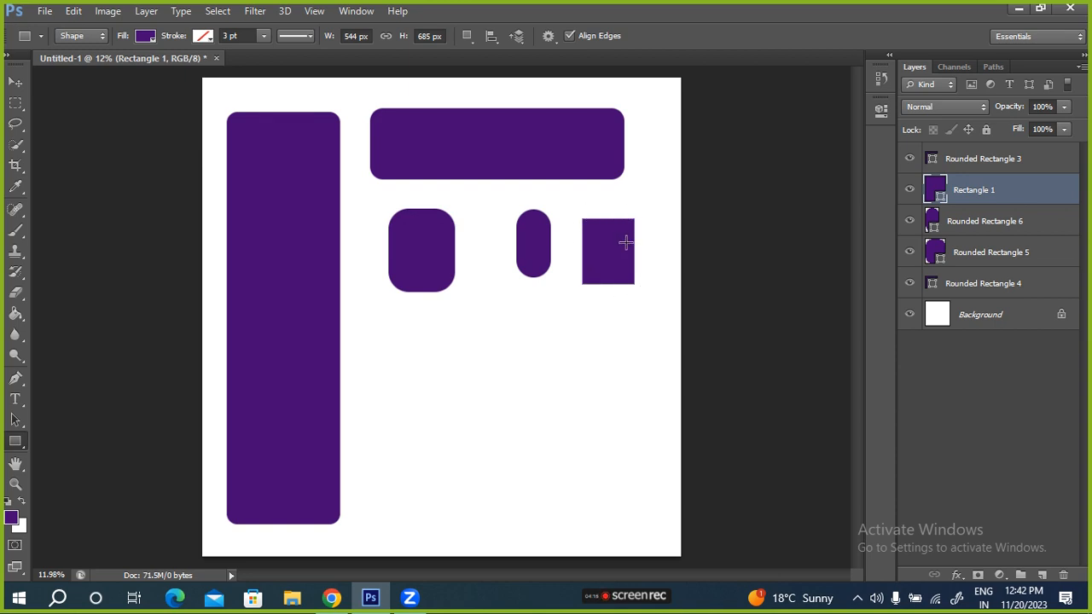
{"action": "key", "text": "ctrl+z"}
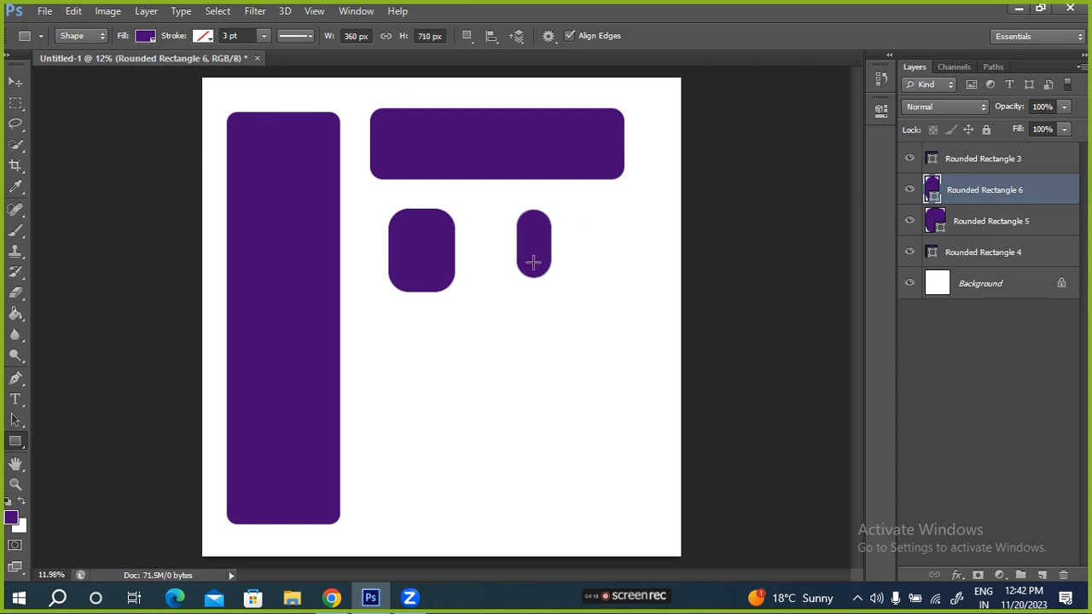
Step: Fill the tall rounded rectangle with orange and the narrow capsule shape with blue
{"action": "left_click", "coordinate": [1024, 157]}
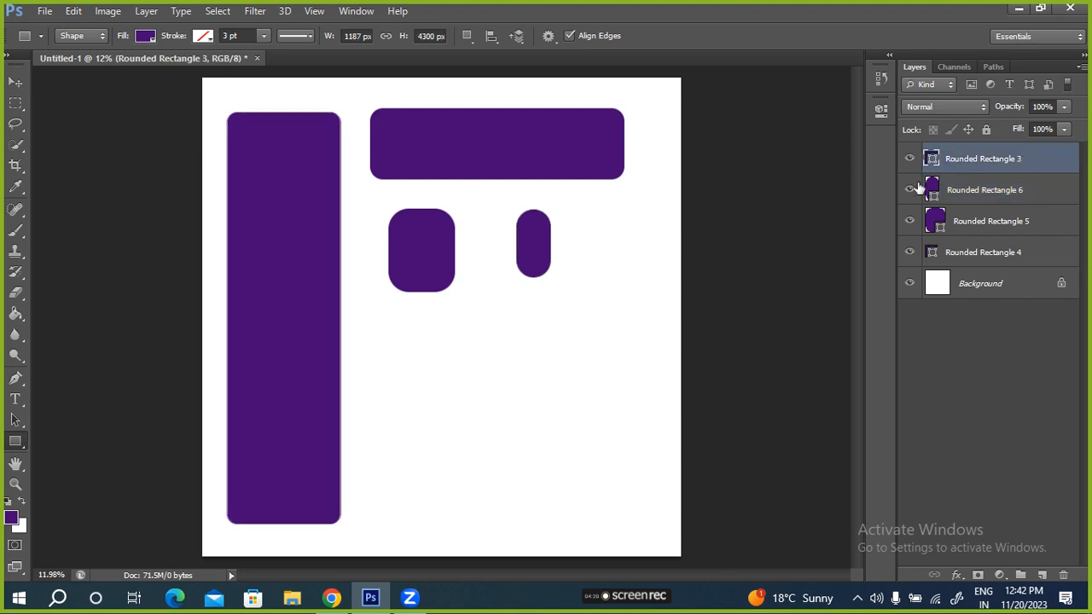
{"action": "left_click", "coordinate": [145, 36]}
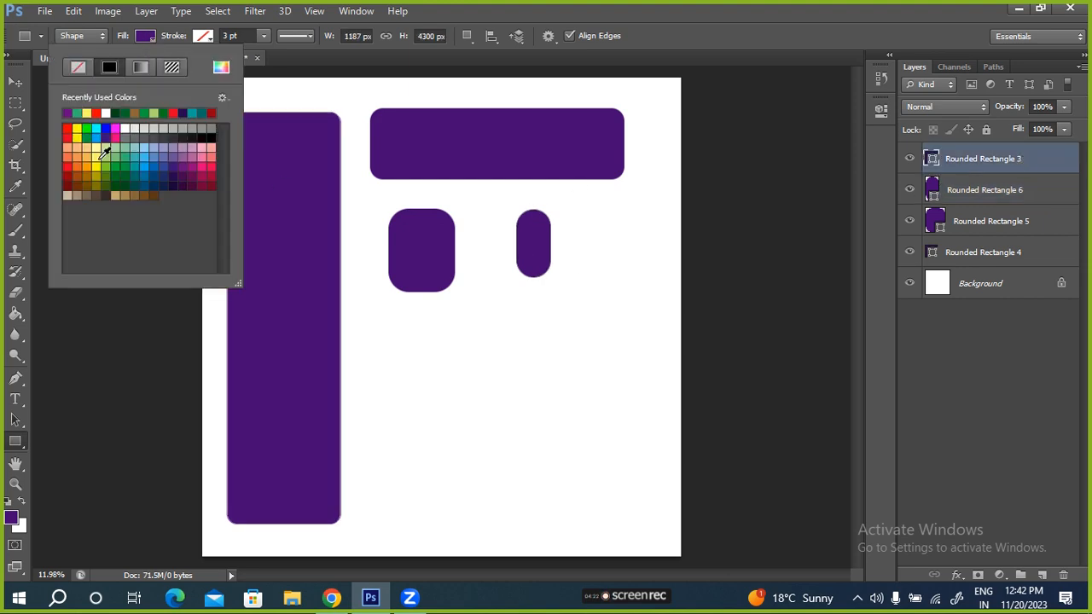
{"action": "left_click", "coordinate": [77, 167]}
{"action": "left_click", "coordinate": [138, 41]}
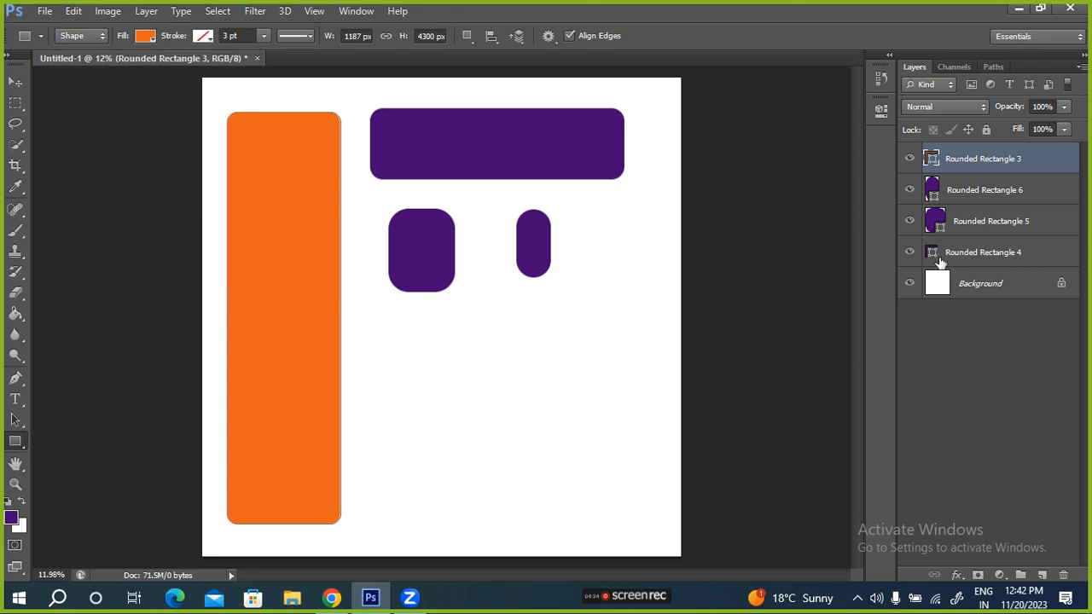
{"action": "left_click", "coordinate": [933, 191]}
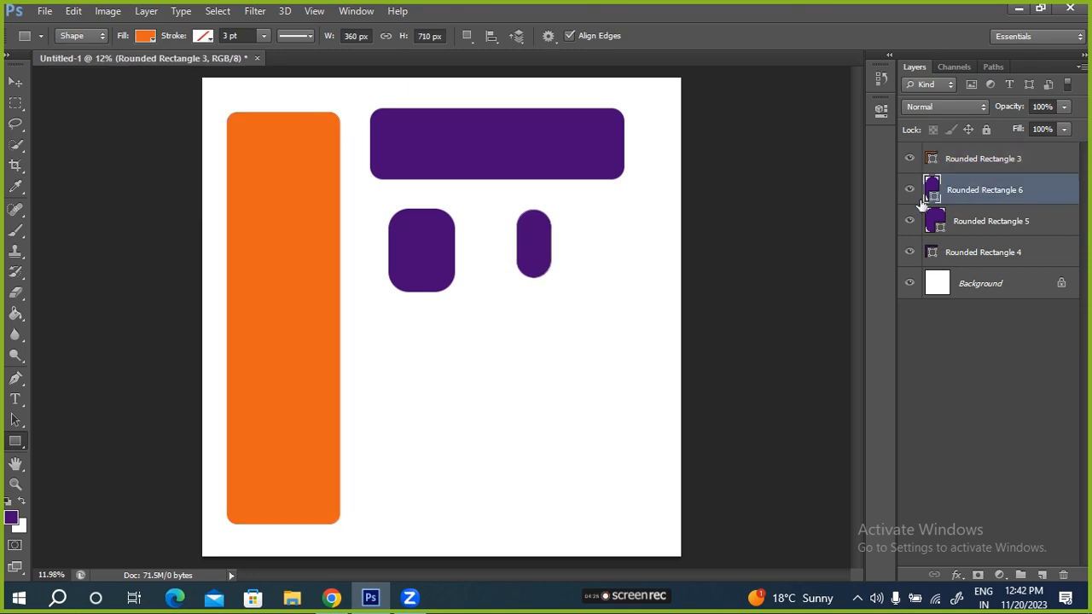
{"action": "left_click", "coordinate": [149, 37]}
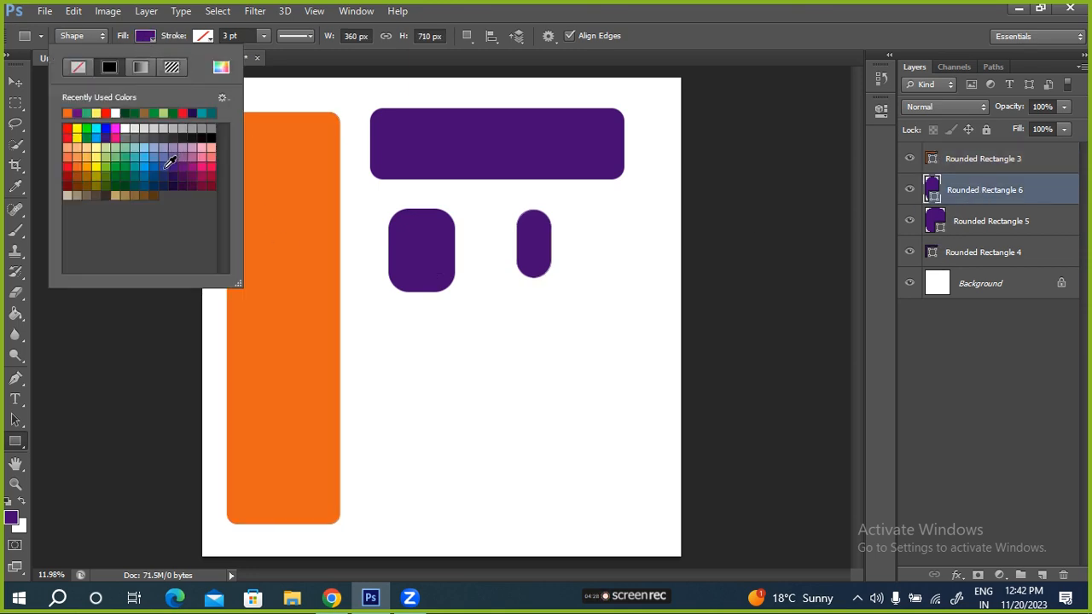
{"action": "left_click", "coordinate": [168, 166]}
Step: Fill the rounded shape beside the capsule with red and the wide rounded rectangle above them with yellow
{"action": "left_click", "coordinate": [1000, 220]}
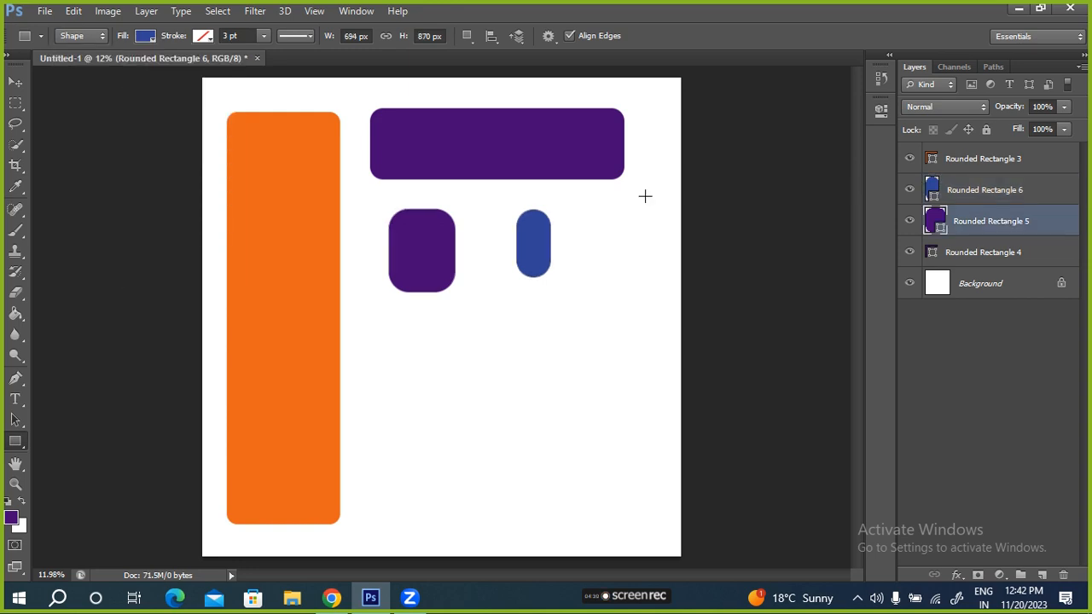
{"action": "left_click", "coordinate": [146, 35]}
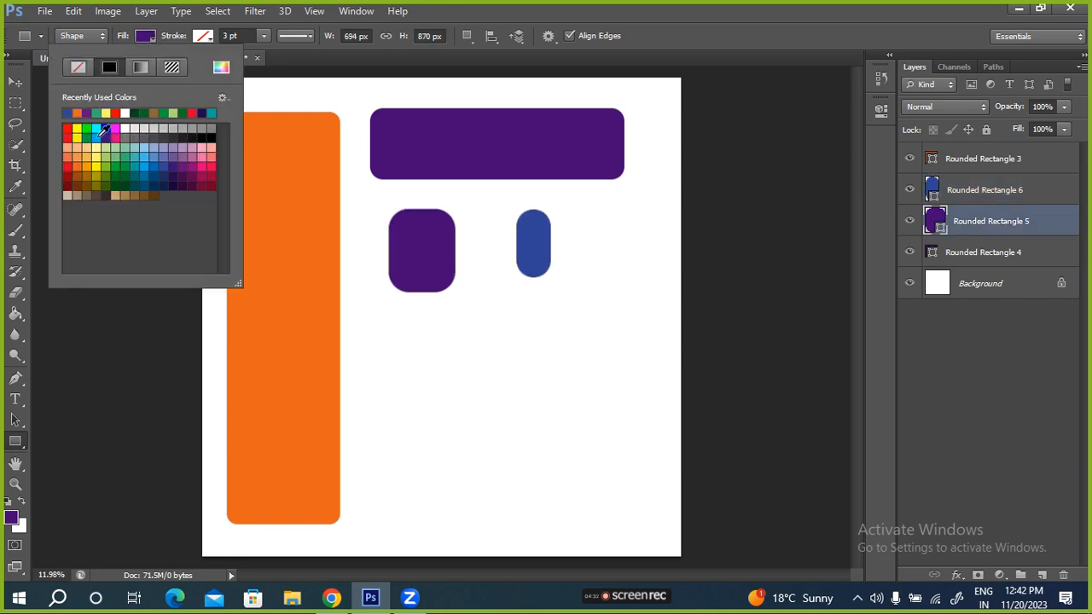
{"action": "left_click", "coordinate": [68, 129]}
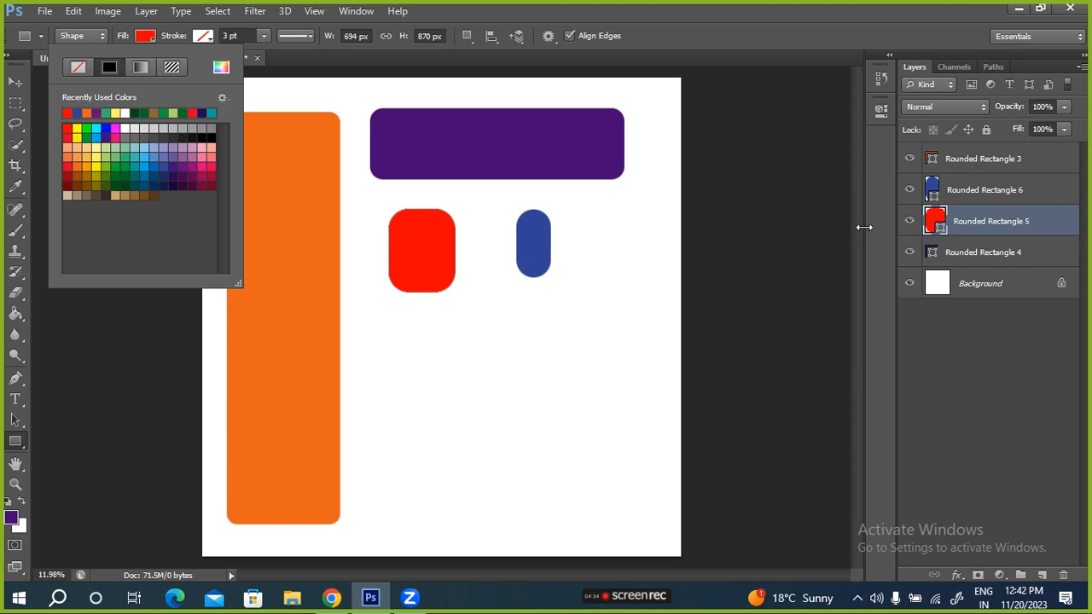
{"action": "left_click", "coordinate": [943, 256]}
{"action": "left_click", "coordinate": [943, 252]}
{"action": "left_click", "coordinate": [145, 36]}
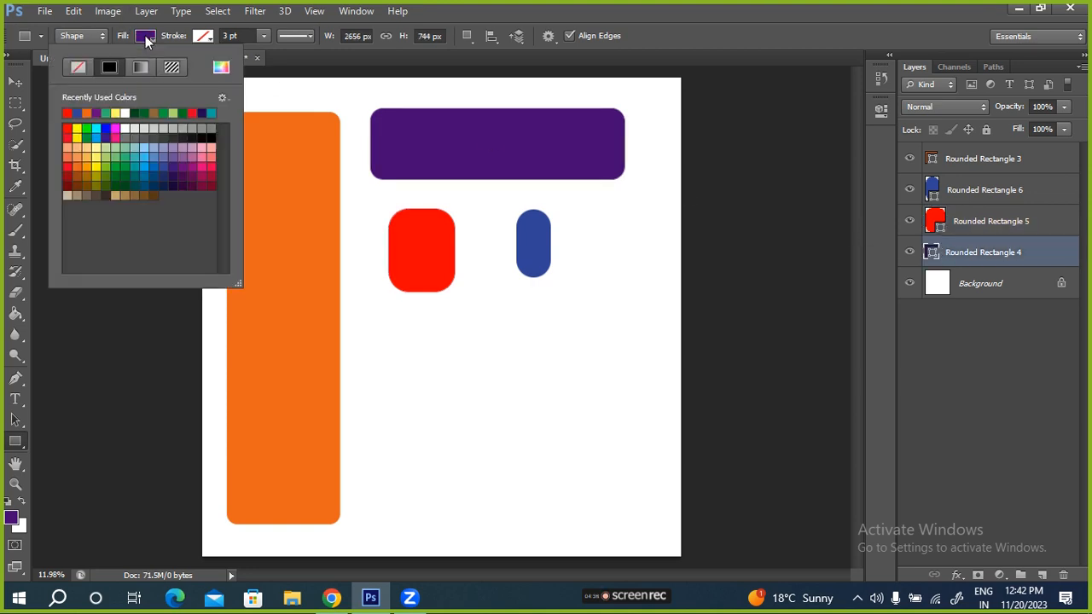
{"action": "left_click", "coordinate": [77, 129]}
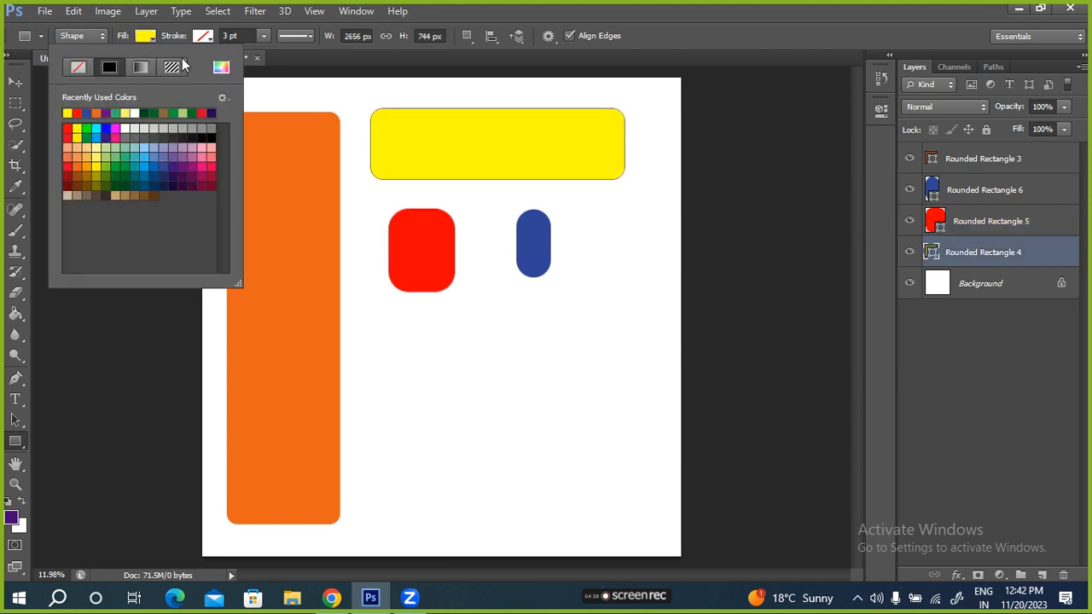
Step: Enlarge the blue capsule shape proportionally to about 1696 by 3344 px and move it down into the empty area beneath the yellow shape
{"action": "left_click", "coordinate": [170, 37]}
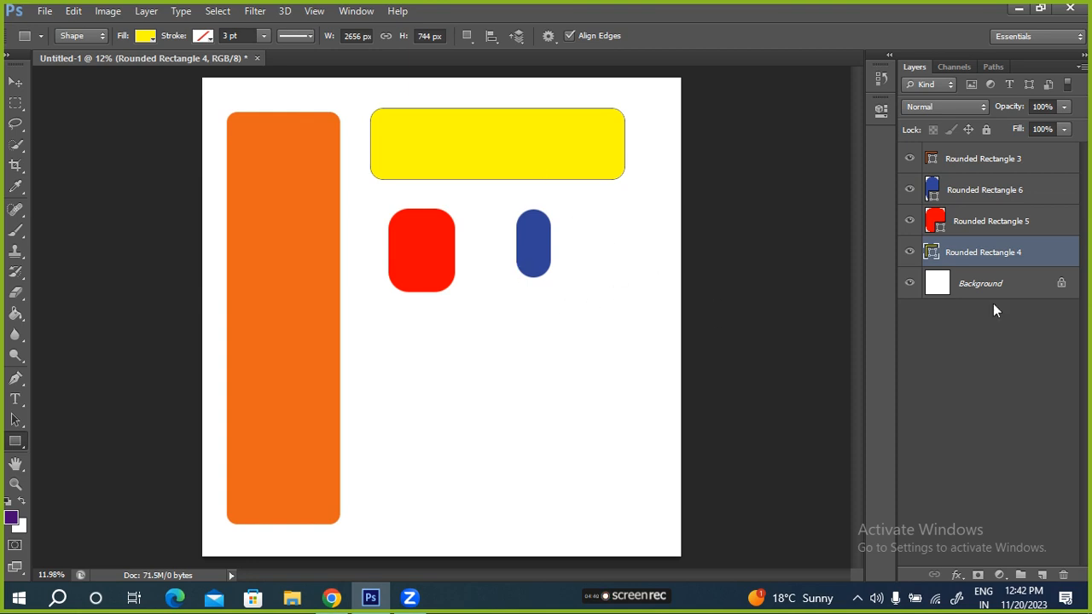
{"action": "left_click", "coordinate": [983, 193]}
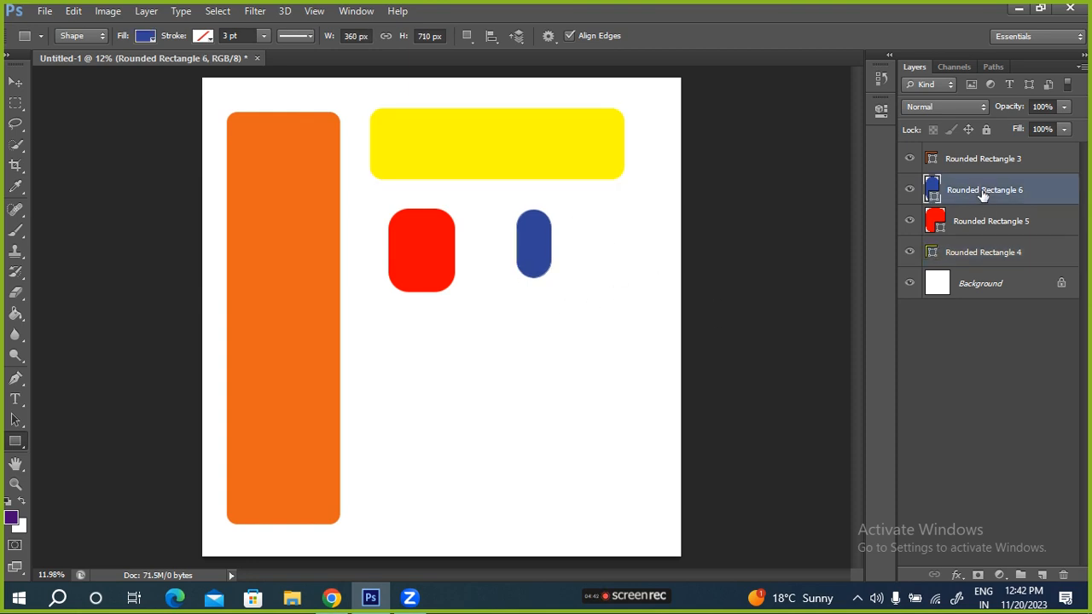
{"action": "key", "text": "ctrl+t"}
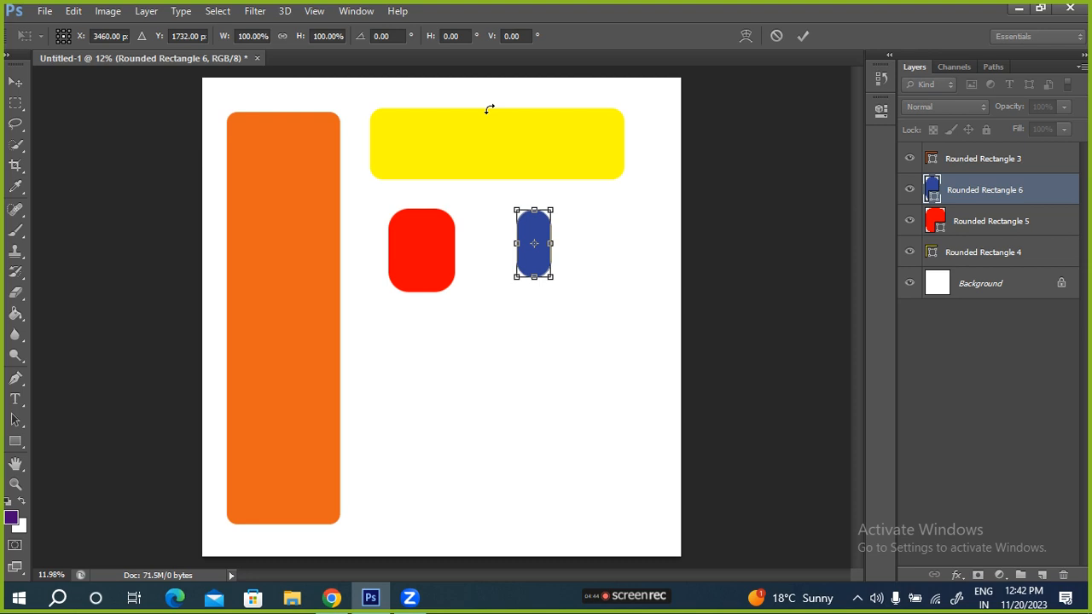
{"action": "left_click_drag", "start_coordinate": [223, 35], "coordinate": [538, 37]}
{"action": "left_click_drag", "start_coordinate": [553, 271], "coordinate": [594, 398]}
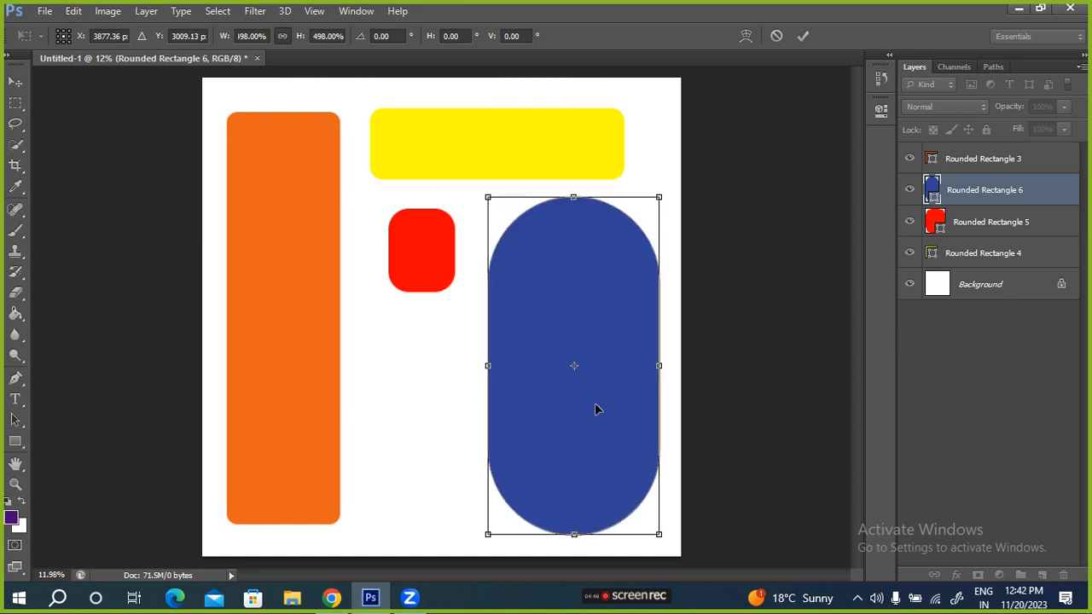
{"action": "left_click_drag", "start_coordinate": [223, 35], "coordinate": [205, 36]}
{"action": "left_click", "coordinate": [802, 36]}
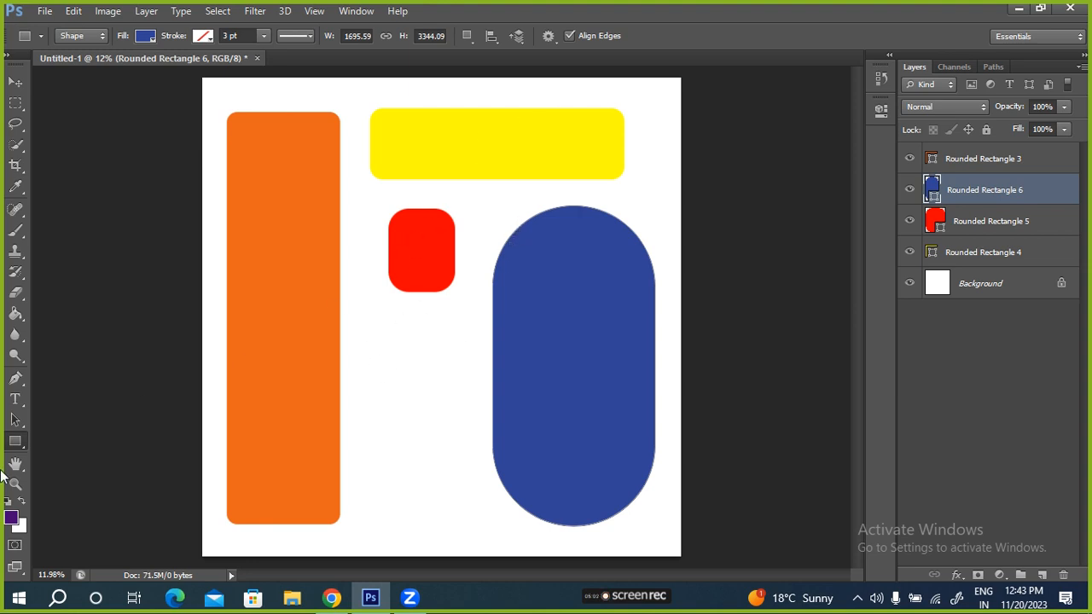
Step: Draw a rounded rectangle about 769 by 1253 px with an 843 px corner radius below the red shape
{"action": "right_click", "coordinate": [16, 444]}
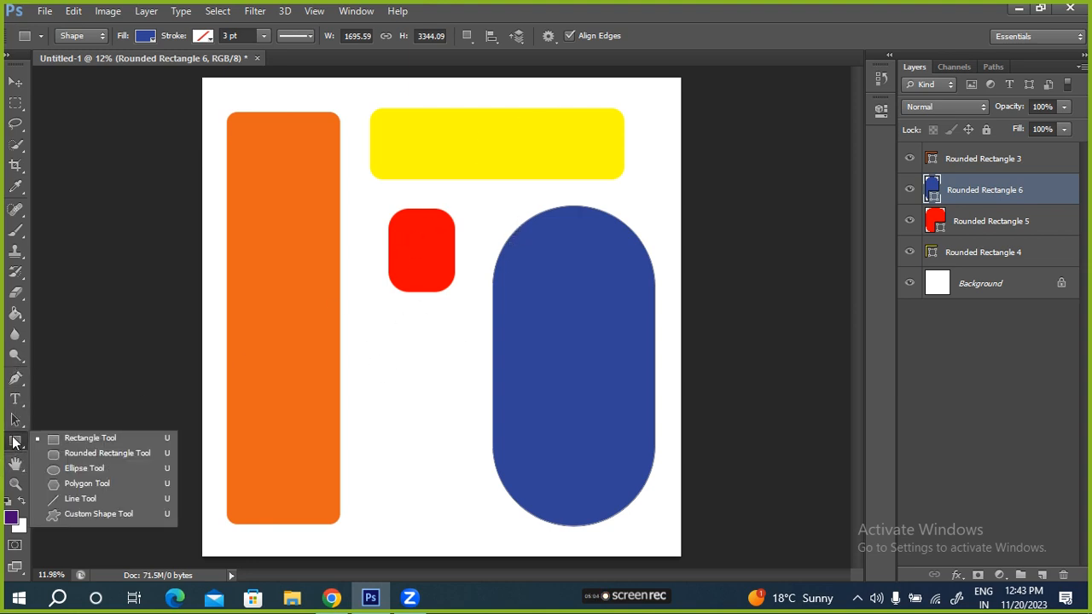
{"action": "left_click", "coordinate": [69, 454]}
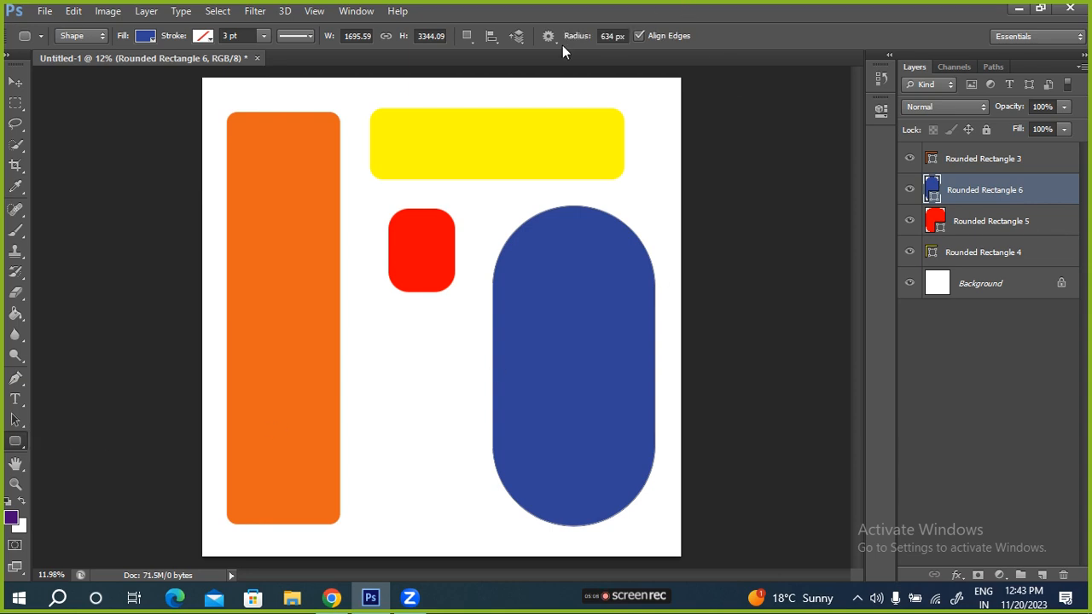
{"action": "left_click_drag", "start_coordinate": [580, 38], "coordinate": [696, 58]}
{"action": "left_click_drag", "start_coordinate": [368, 310], "coordinate": [440, 429]}
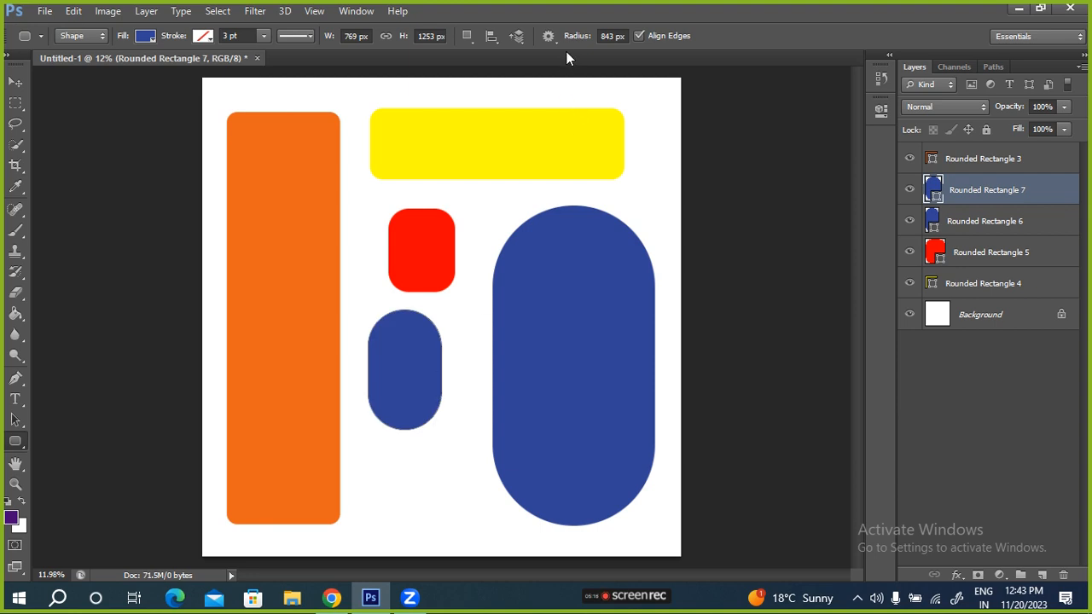
Step: Set the corner radius to 999 px and delete the small blue shape below the red one
{"action": "left_click_drag", "start_coordinate": [570, 40], "coordinate": [717, 42]}
{"action": "key", "text": "Delete"}
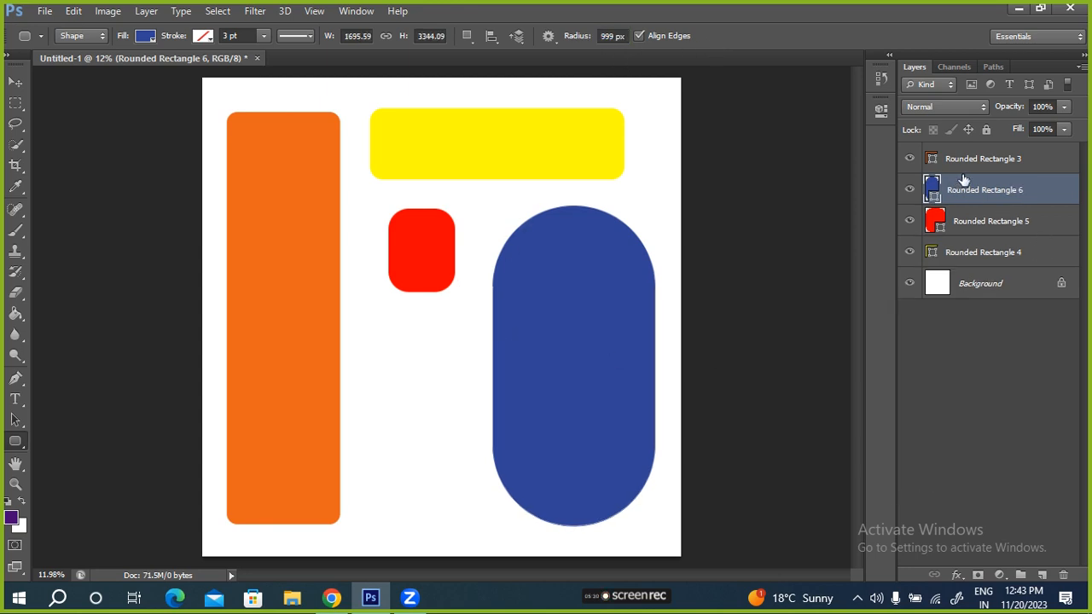
Step: Scale the large blue capsule down proportionally to about 1407 by 2776 px and move it closer to the canvas's right edge
{"action": "left_click", "coordinate": [976, 159]}
{"action": "left_click", "coordinate": [983, 195]}
{"action": "key", "text": "ctrl+t"}
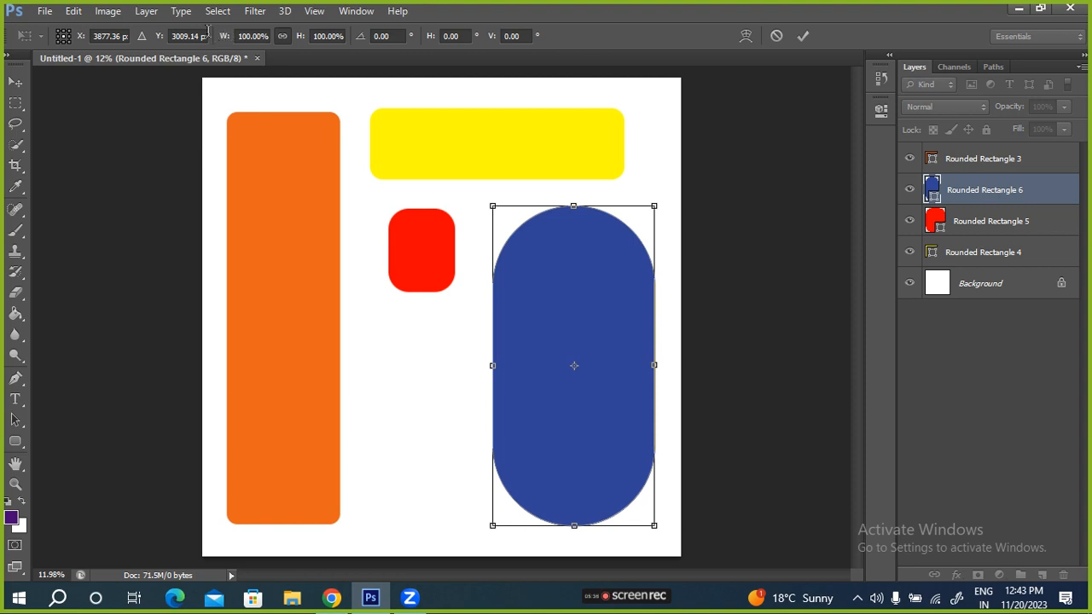
{"action": "left_click_drag", "start_coordinate": [225, 39], "coordinate": [210, 43]}
{"action": "left_click_drag", "start_coordinate": [595, 283], "coordinate": [614, 247]}
{"action": "left_click", "coordinate": [802, 35]}
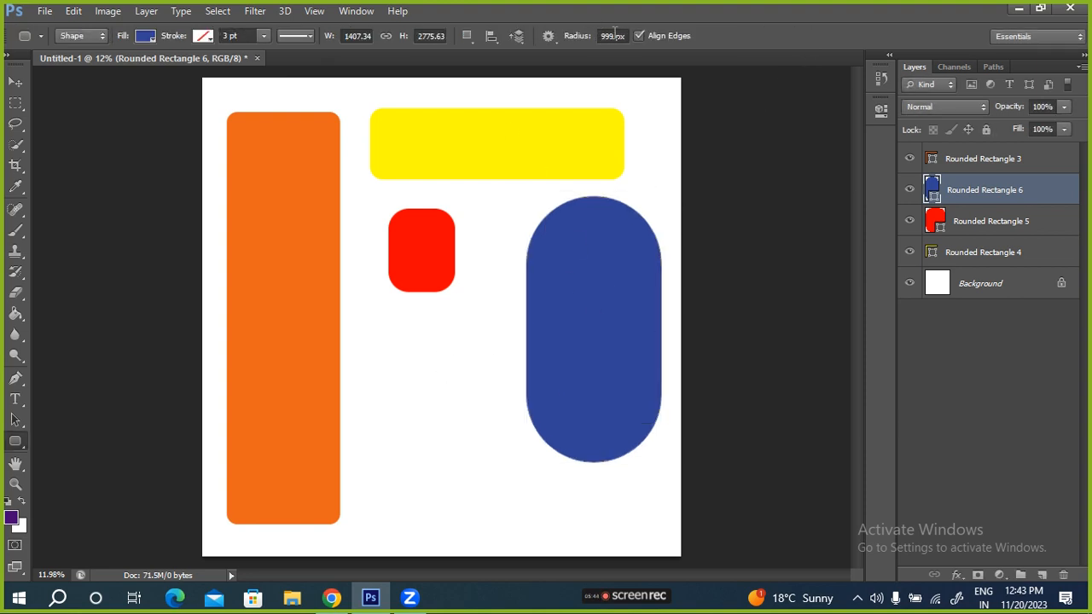
Step: Draw a circle about 1153 px across with a 999 px radius below the red shape and fill it with light pinkish red
{"action": "left_click_drag", "start_coordinate": [378, 337], "coordinate": [487, 446]}
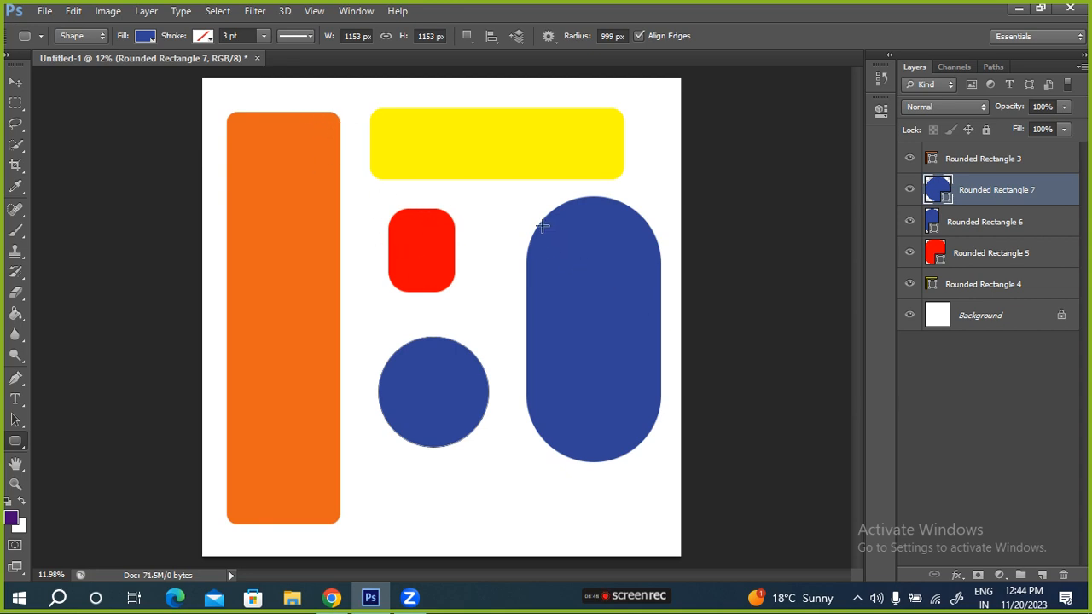
{"action": "left_click", "coordinate": [145, 35]}
{"action": "left_click", "coordinate": [212, 151]}
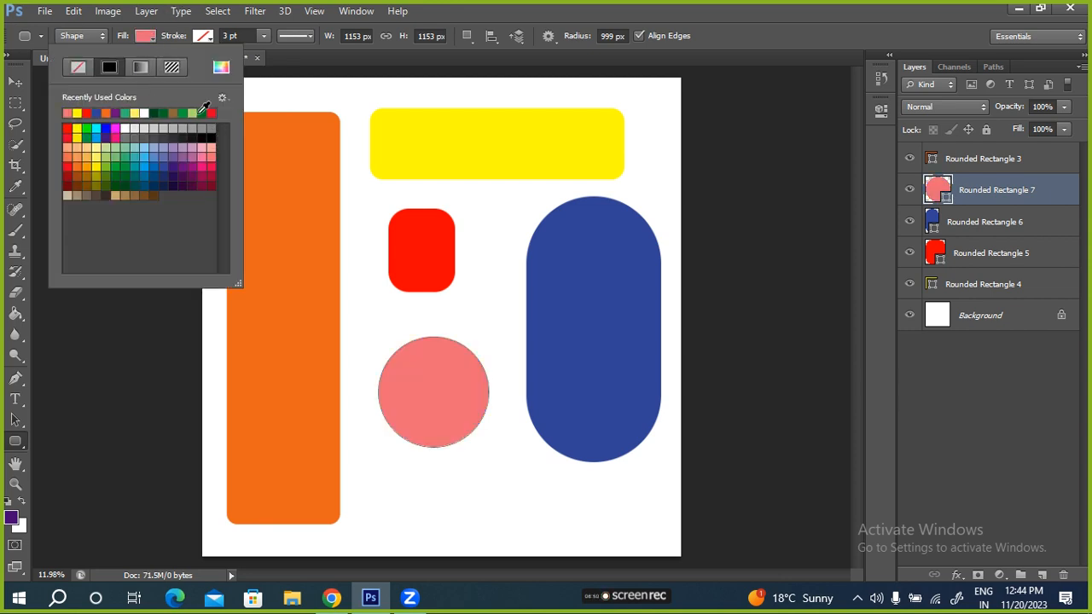
{"action": "left_click", "coordinate": [162, 32]}
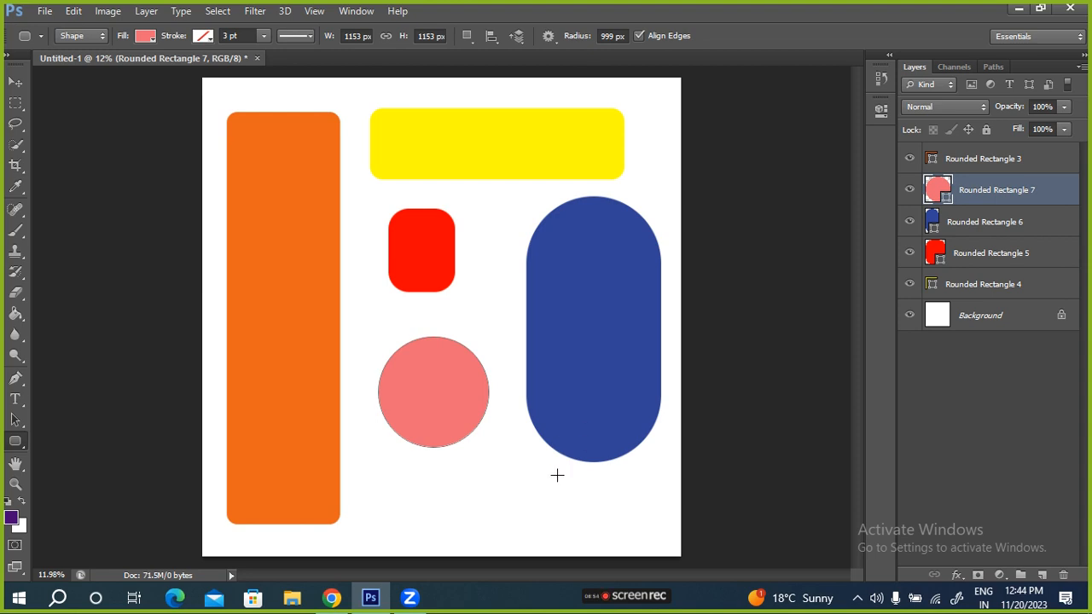
Step: Stretch the pink circle vertically into an ellipse about 2213 px tall and position it between the orange and blue shapes
{"action": "key", "text": "ctrl+t"}
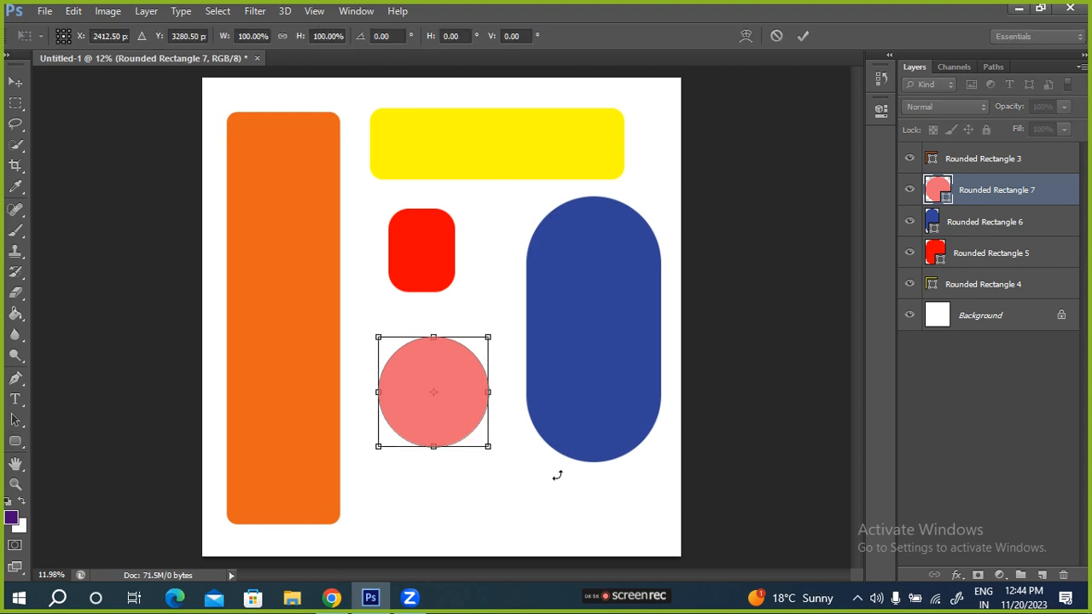
{"action": "left_click_drag", "start_coordinate": [433, 446], "coordinate": [450, 546]}
{"action": "left_click_drag", "start_coordinate": [449, 461], "coordinate": [471, 443]}
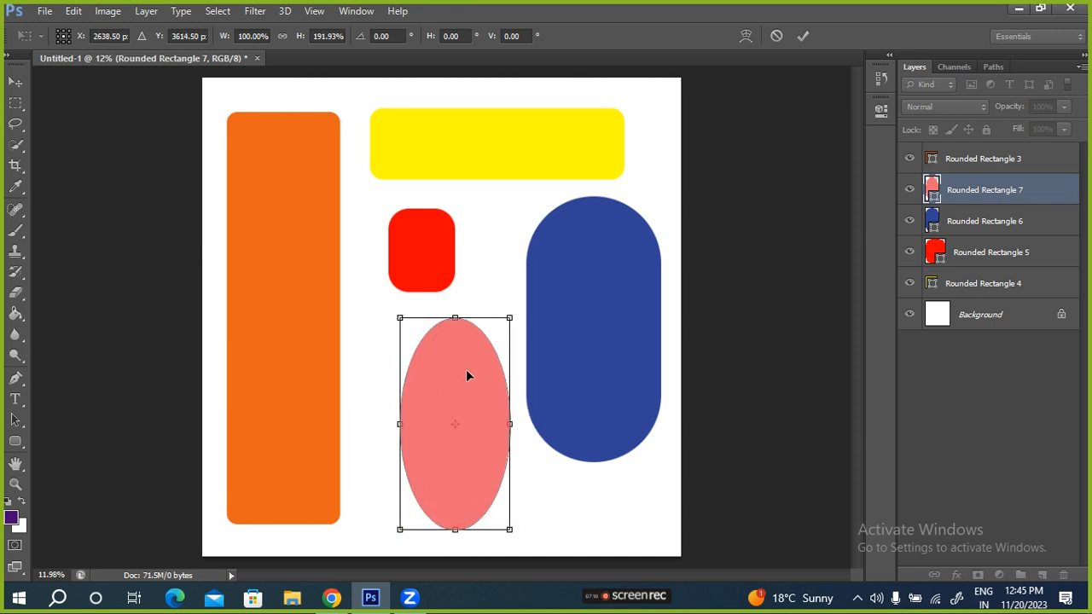
{"action": "left_click", "coordinate": [802, 36]}
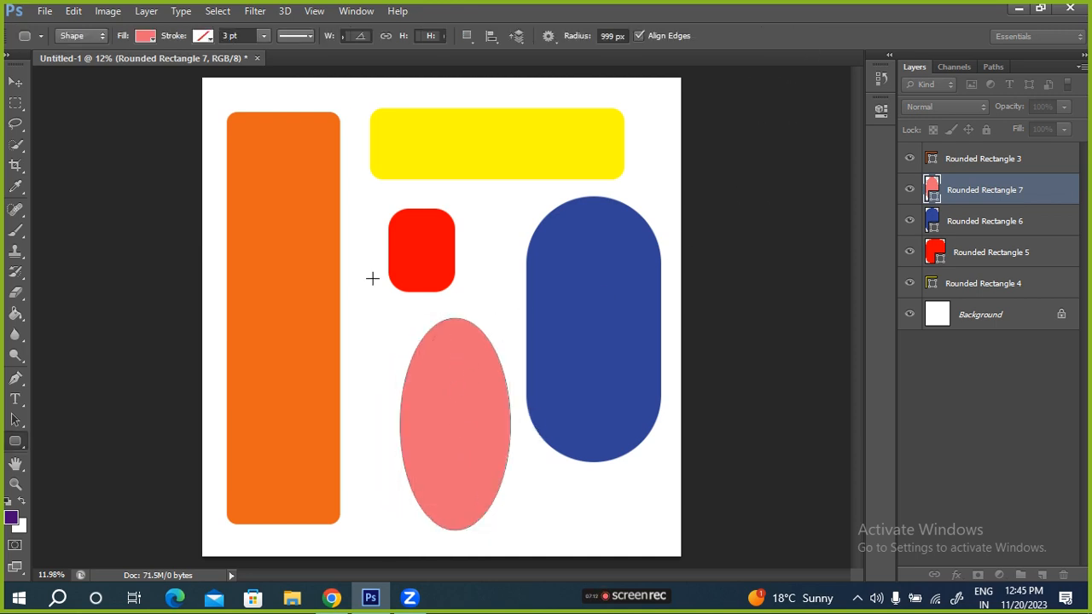
Step: Stretch the red rounded shape downward to a height of about 2573 px, keeping its width
{"action": "left_click", "coordinate": [979, 254]}
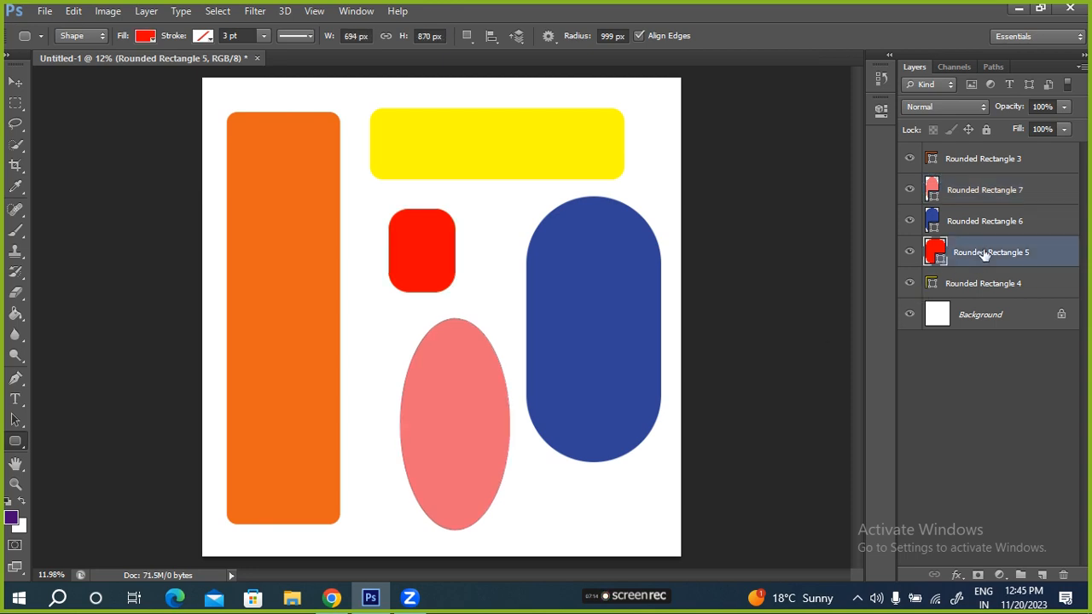
{"action": "key", "text": "ctrl+t"}
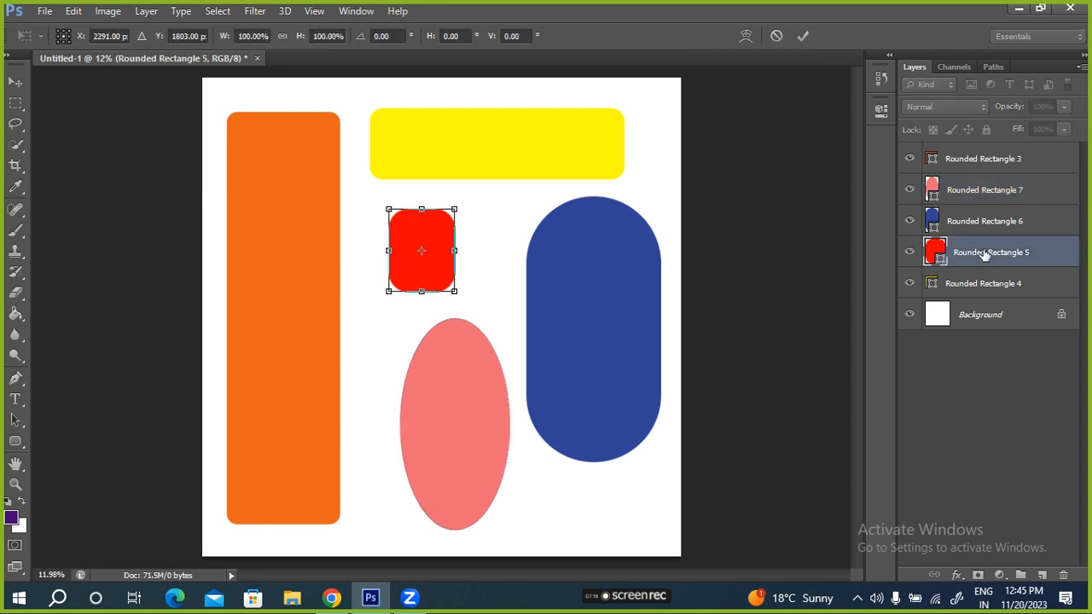
{"action": "left_click_drag", "start_coordinate": [422, 291], "coordinate": [421, 454]}
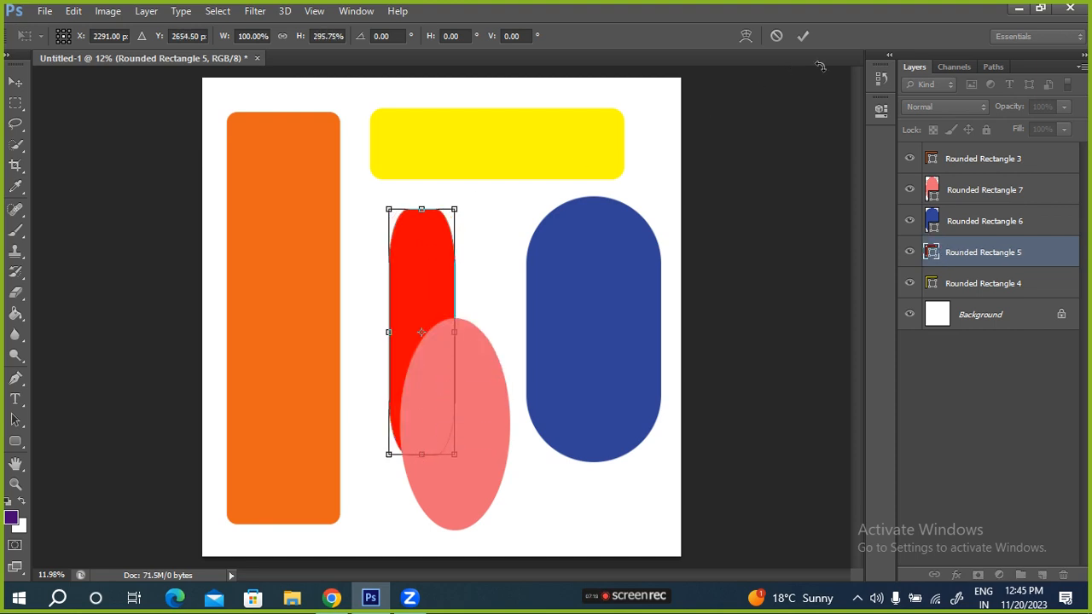
{"action": "left_click", "coordinate": [802, 36]}
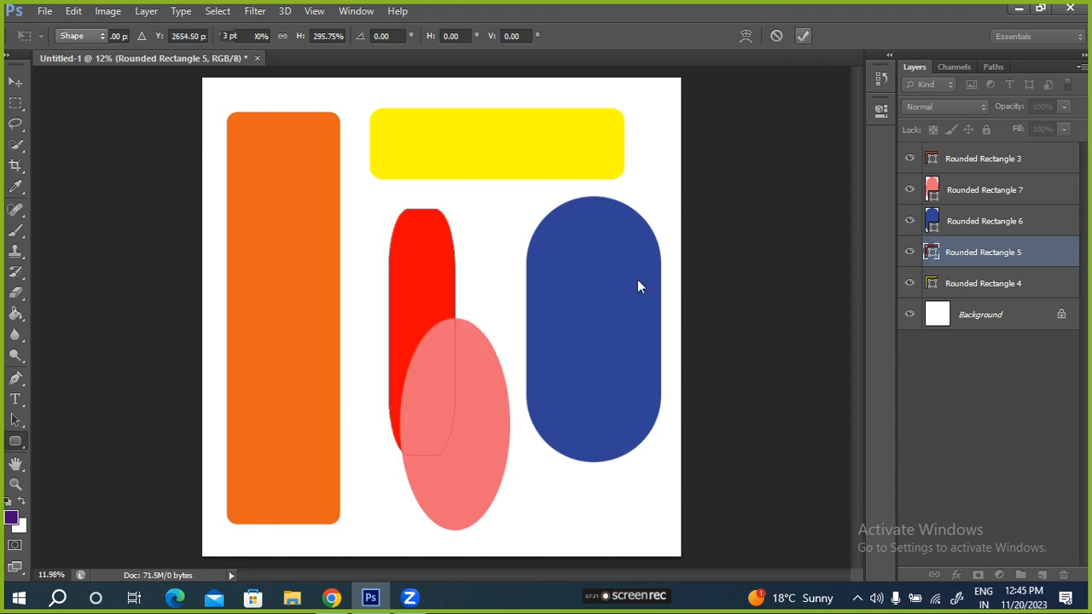
Step: Hide the pink ellipse to examine the stretched red shape's corners, show it again and select its layer
{"action": "left_click", "coordinate": [909, 190]}
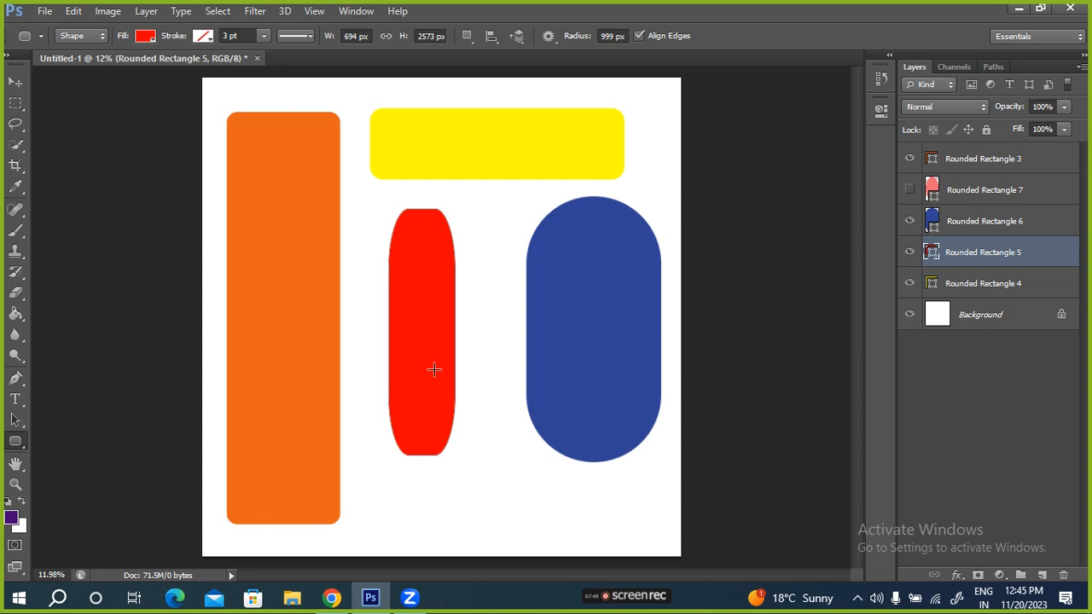
{"action": "left_click", "coordinate": [909, 189]}
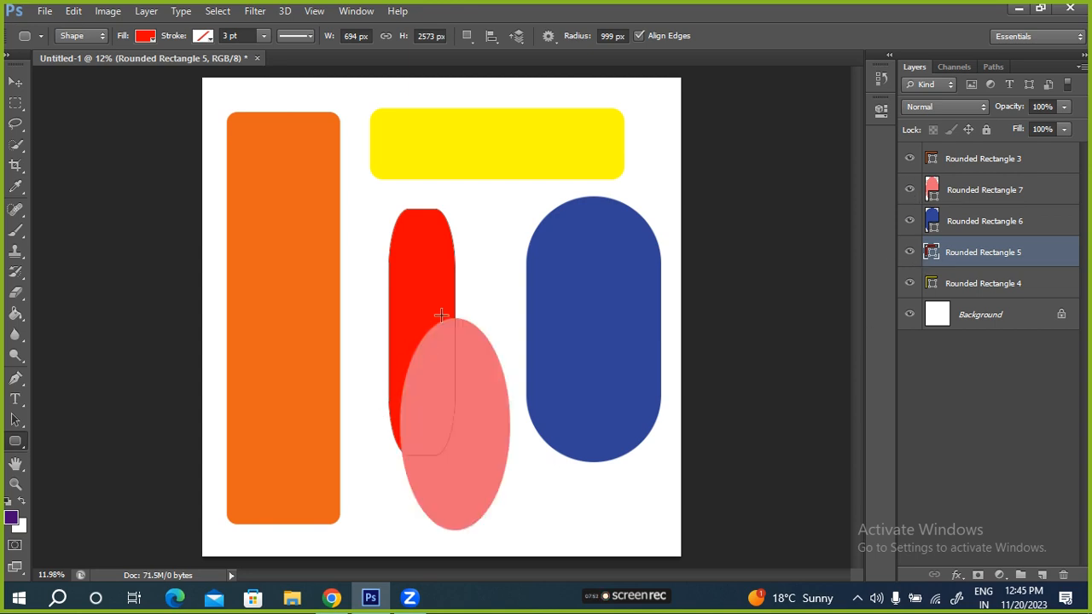
{"action": "left_click", "coordinate": [987, 191]}
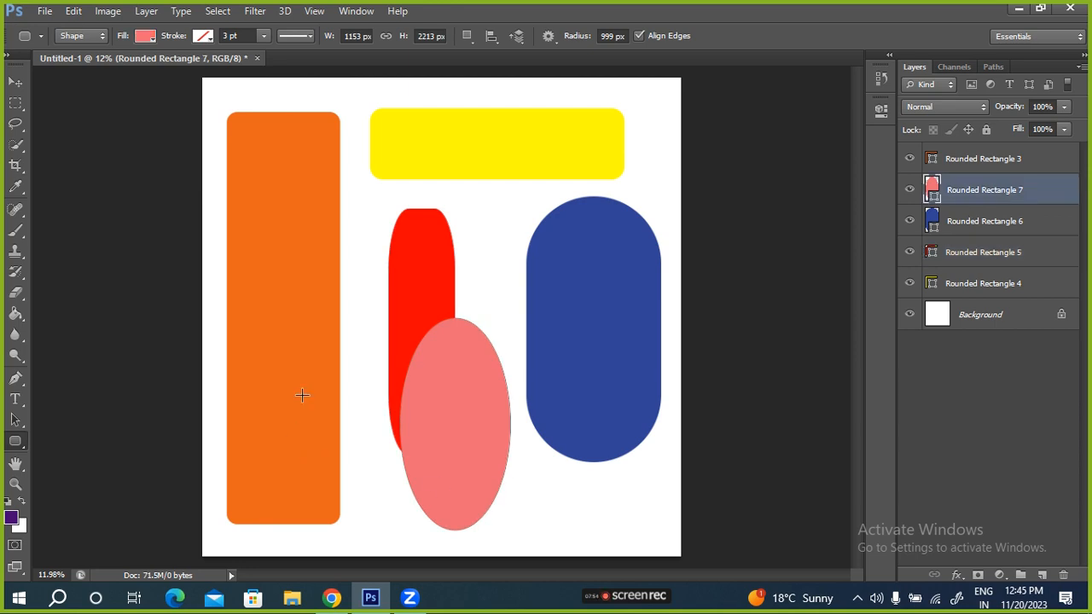
Step: Shorten the red shape from its lower edge to a height of about 1140 px, clear of the pink ellipse
{"action": "left_click", "coordinate": [981, 254]}
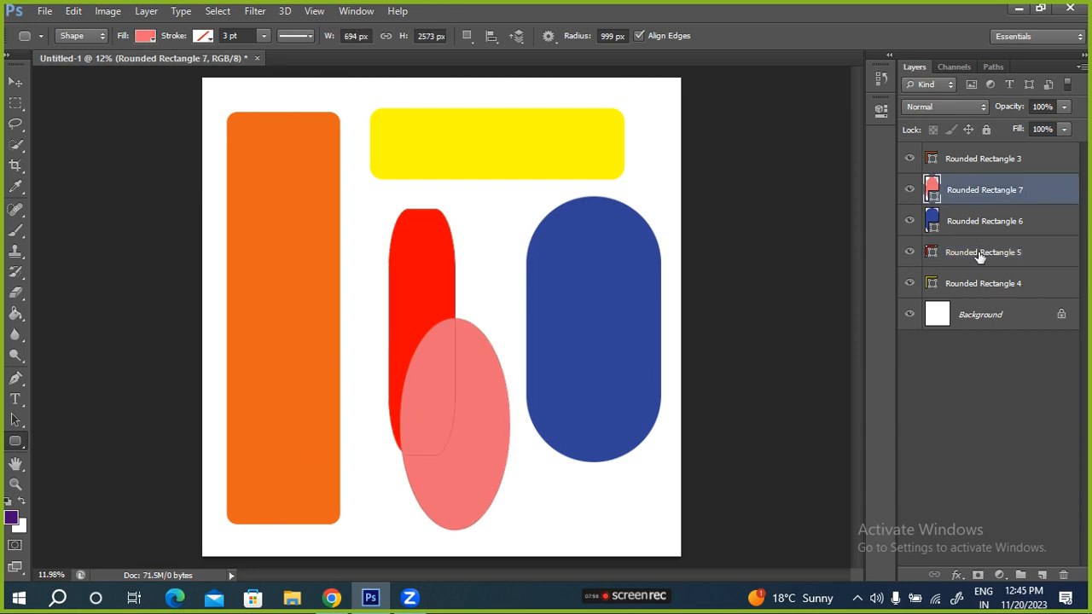
{"action": "key", "text": "ctrl+t"}
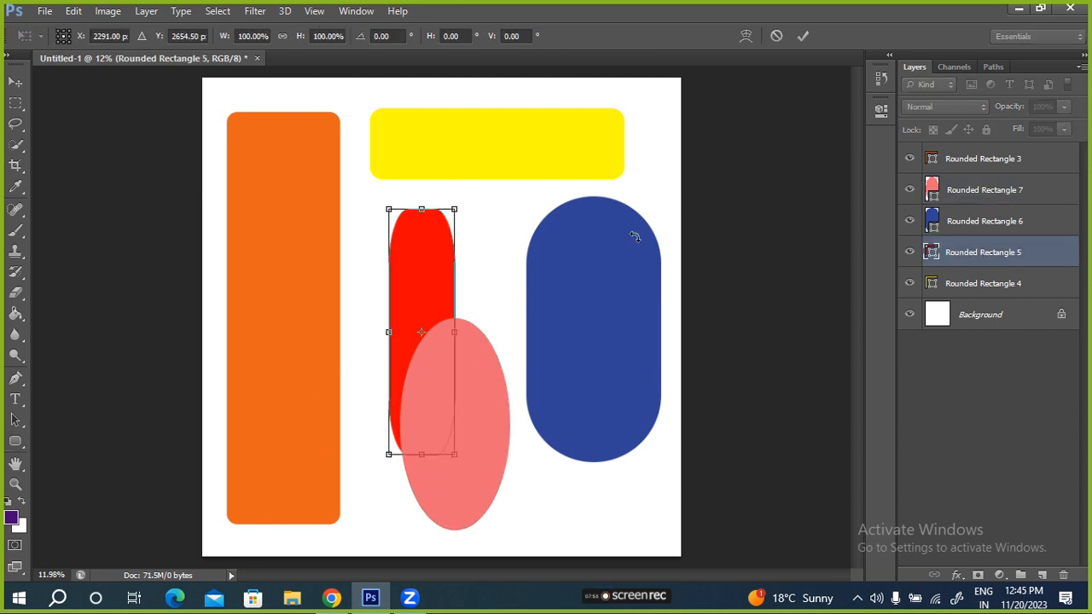
{"action": "left_click_drag", "start_coordinate": [422, 456], "coordinate": [431, 315]}
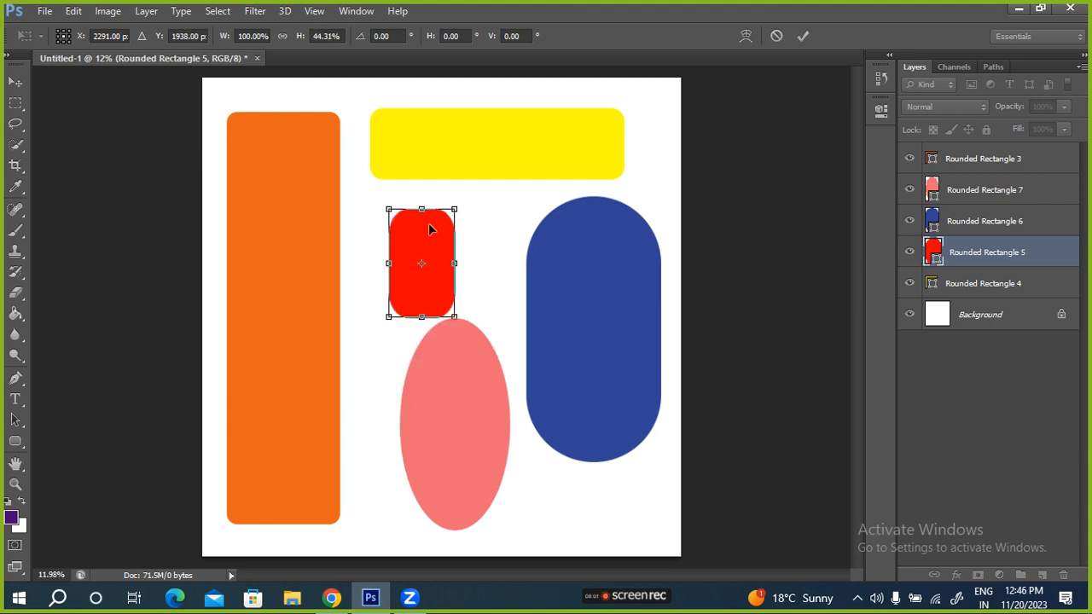
{"action": "left_click", "coordinate": [804, 36]}
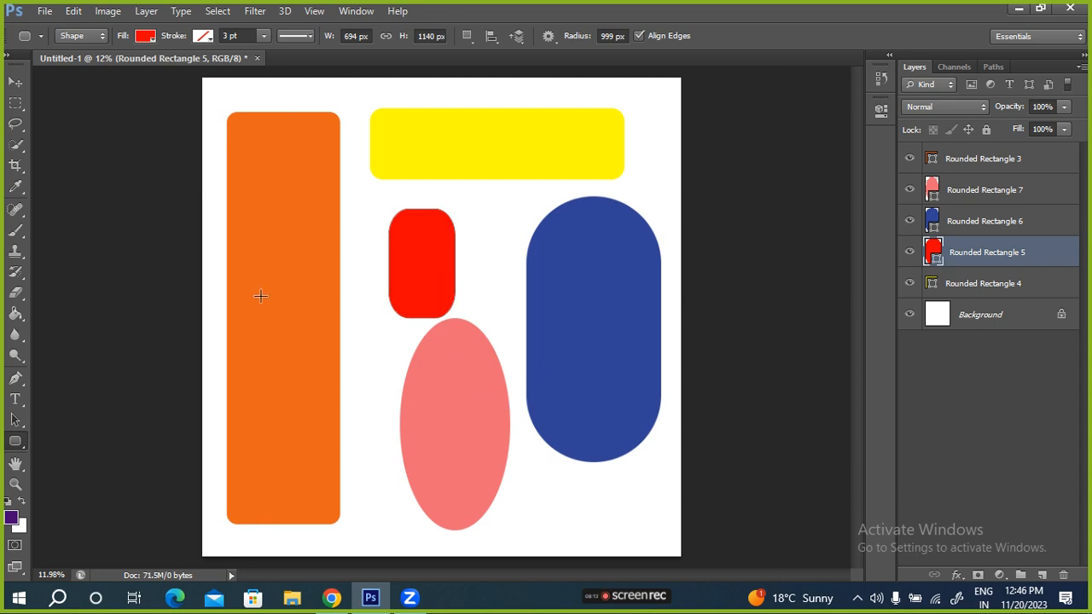
Step: Give the tall orange rounded rectangle a black stroke 22 pt wide
{"action": "left_click", "coordinate": [976, 162]}
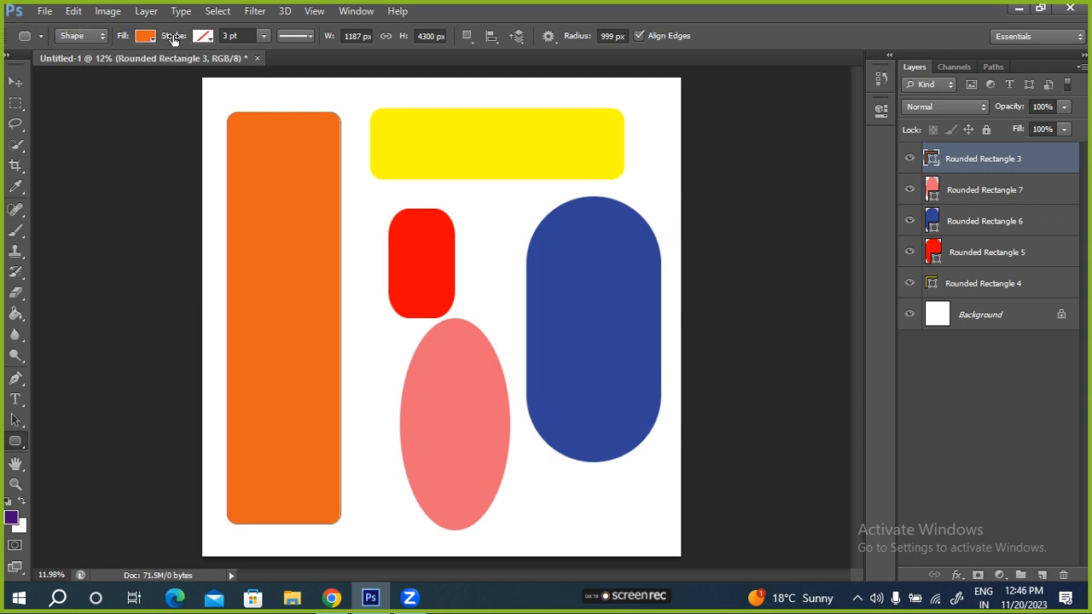
{"action": "left_click", "coordinate": [203, 37]}
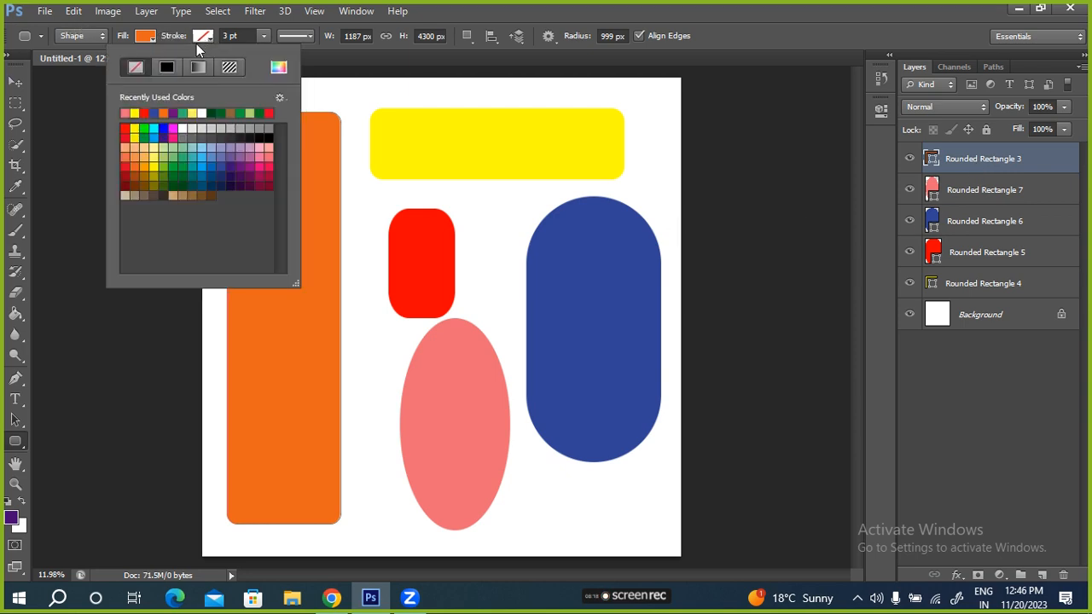
{"action": "left_click", "coordinate": [264, 137]}
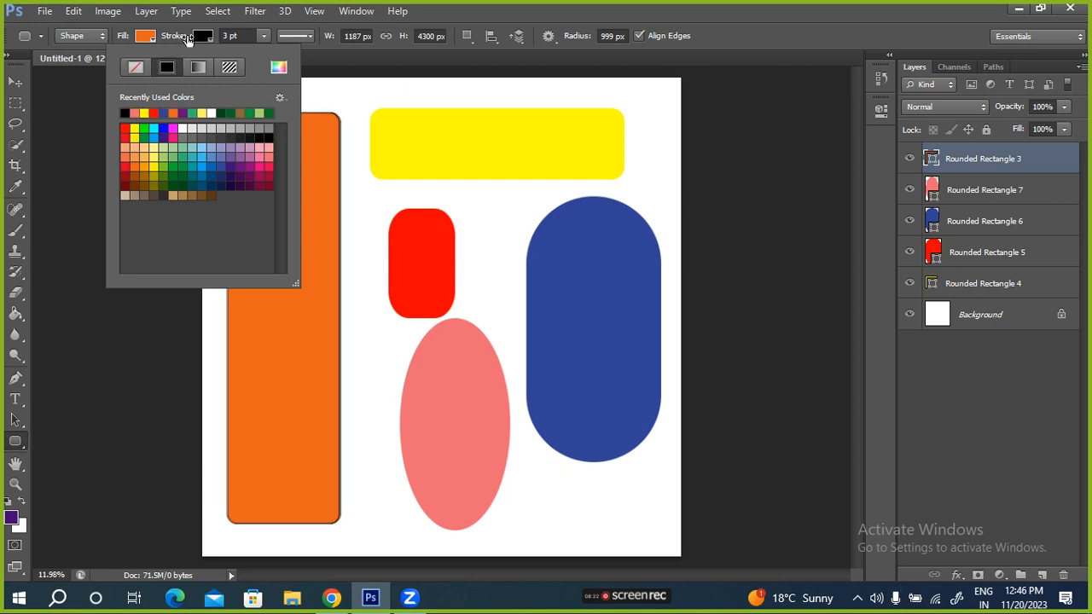
{"action": "mouse_move", "coordinate": [162, 41]}
{"action": "left_mouse_down"}
{"action": "mouse_move", "coordinate": [226, 48]}
{"action": "mouse_move", "coordinate": [178, 46]}
{"action": "mouse_move", "coordinate": [191, 47]}
{"action": "left_mouse_up"}
Step: Change the orange rectangle's stroke to the dashed line style and open the stroke width slider
{"action": "left_click", "coordinate": [311, 35]}
{"action": "left_click", "coordinate": [309, 36]}
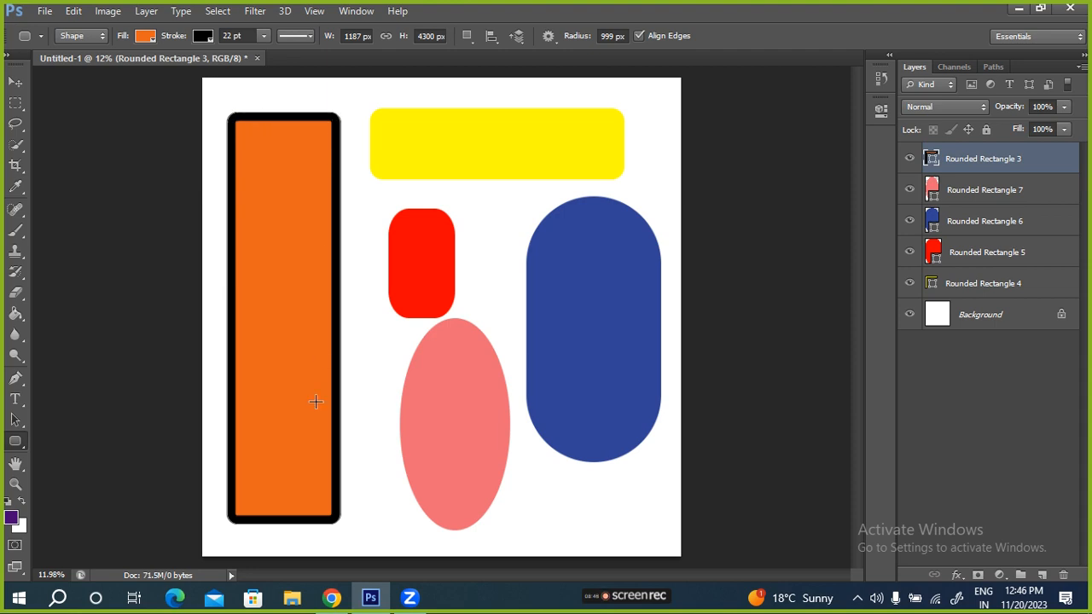
{"action": "left_click", "coordinate": [310, 37]}
{"action": "left_click", "coordinate": [310, 35]}
{"action": "left_click", "coordinate": [310, 39]}
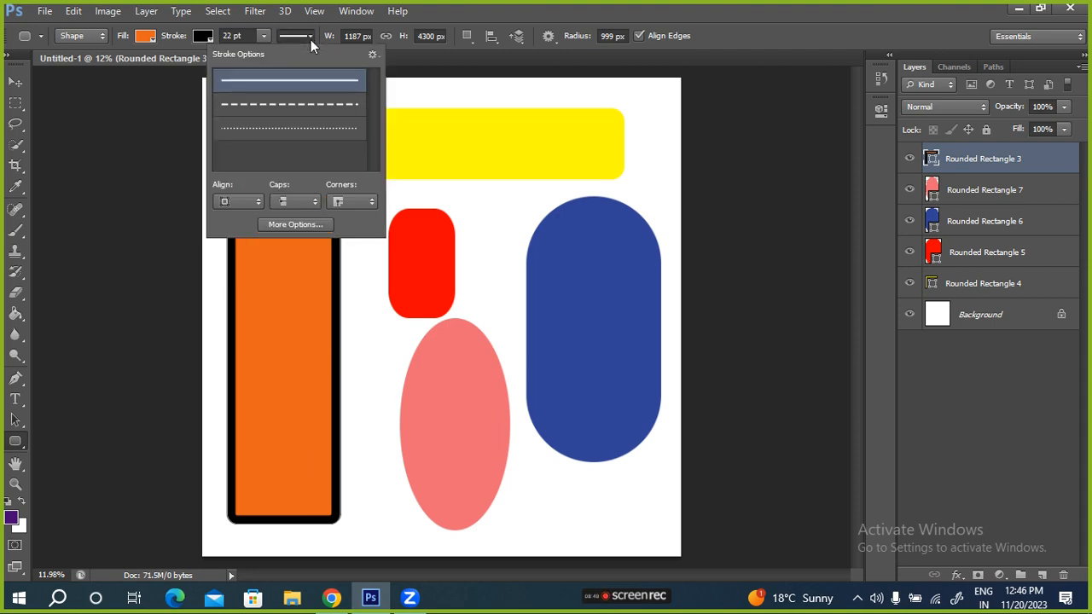
{"action": "left_click", "coordinate": [315, 110]}
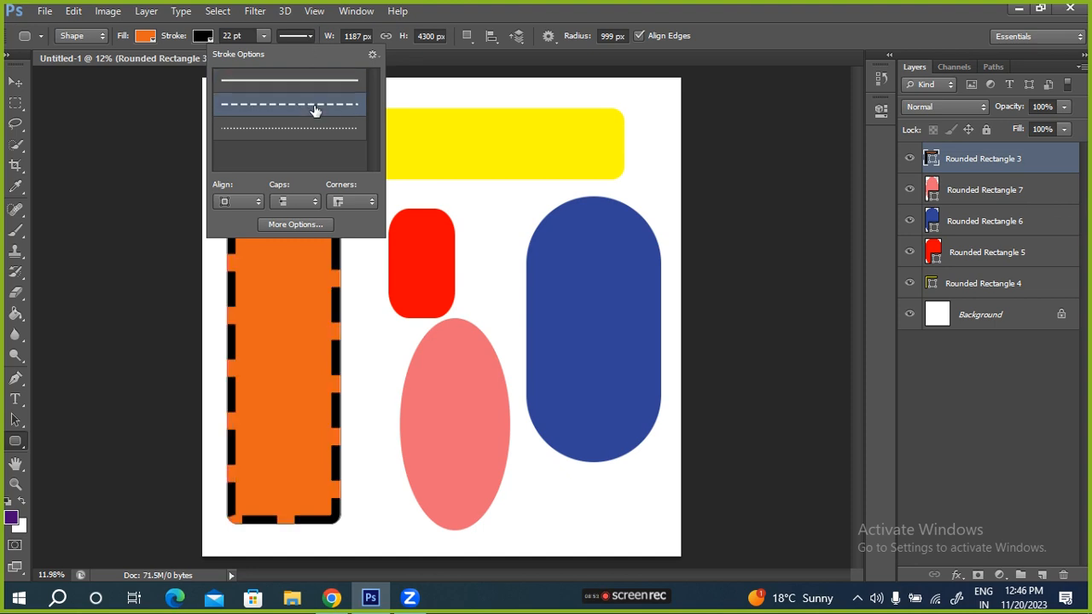
{"action": "left_click", "coordinate": [267, 37]}
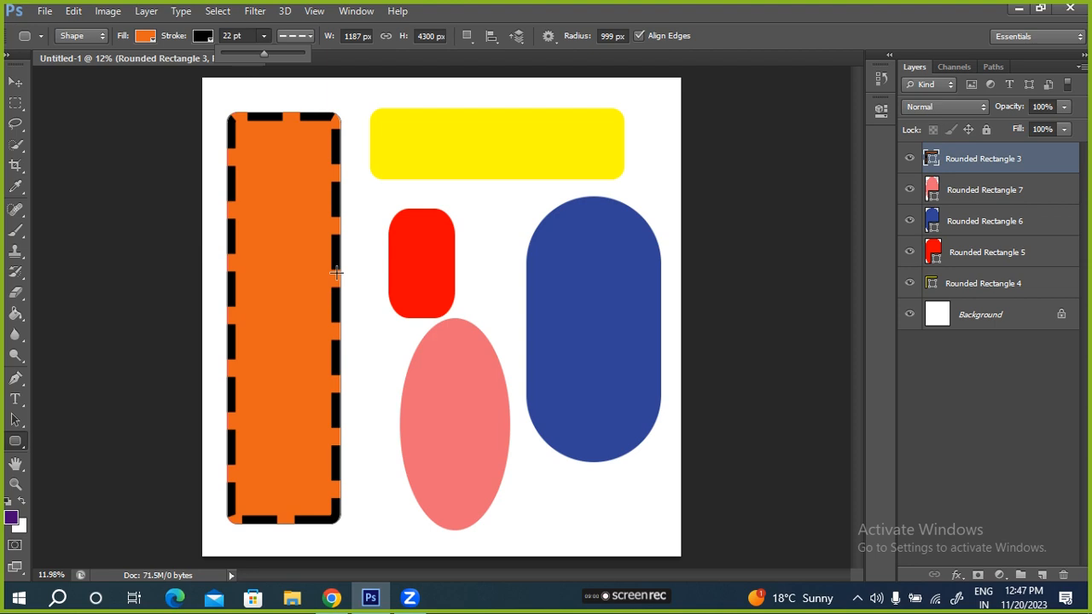
Step: Change the tall orange rectangle's stroke to the dotted line style with a width of 25 pt
{"action": "left_click_drag", "start_coordinate": [183, 39], "coordinate": [174, 39]}
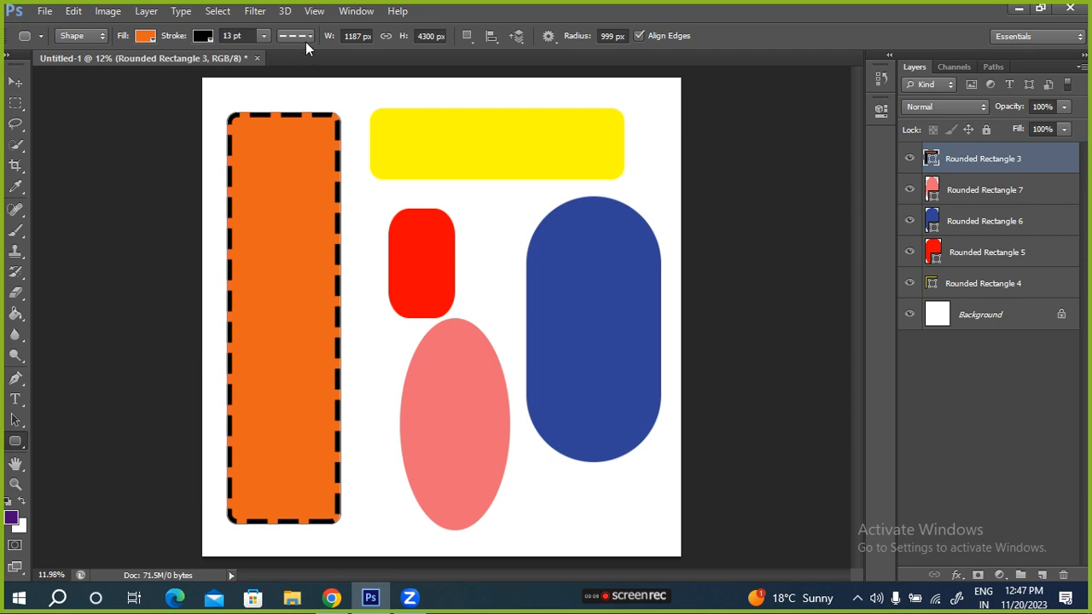
{"action": "left_click", "coordinate": [308, 37]}
{"action": "left_click", "coordinate": [287, 130]}
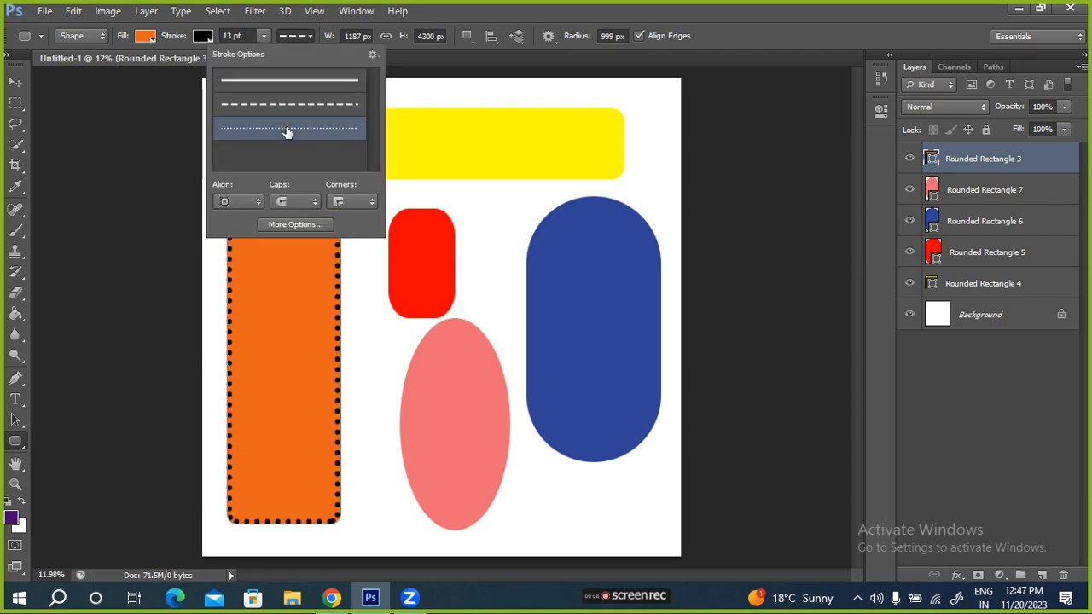
{"action": "left_click", "coordinate": [269, 31]}
{"action": "mouse_move", "coordinate": [191, 42]}
{"action": "left_mouse_down"}
{"action": "mouse_move", "coordinate": [310, 46]}
{"action": "mouse_move", "coordinate": [214, 64]}
{"action": "mouse_move", "coordinate": [169, 57]}
{"action": "mouse_move", "coordinate": [180, 49]}
{"action": "left_mouse_up"}
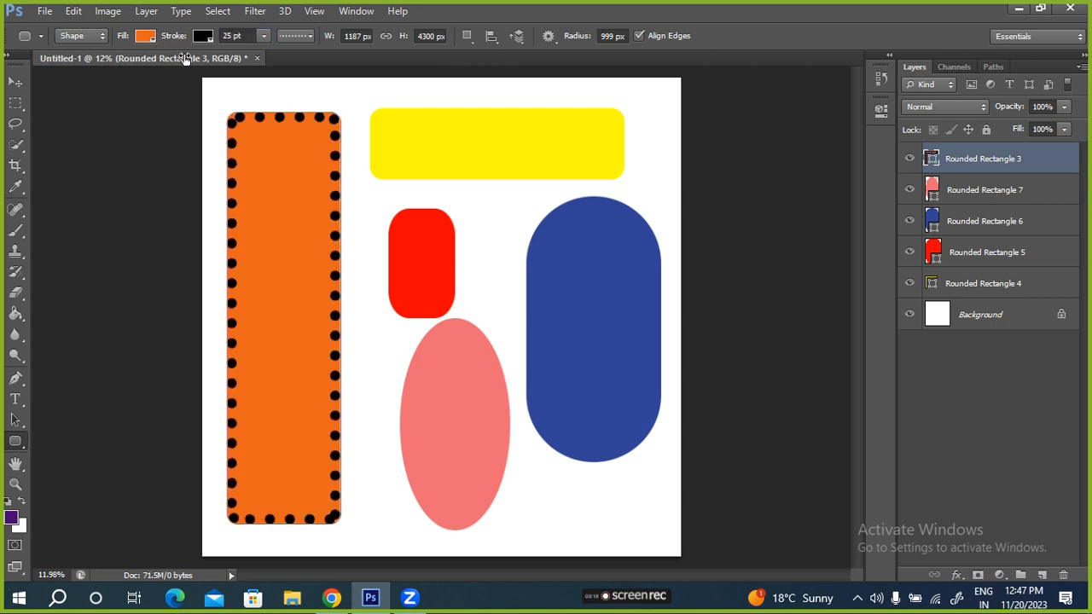
Step: Give the blue rounded shape a solid light blue stroke, try a width of 101 pt, and settle on 24 pt
{"action": "left_click", "coordinate": [1017, 224]}
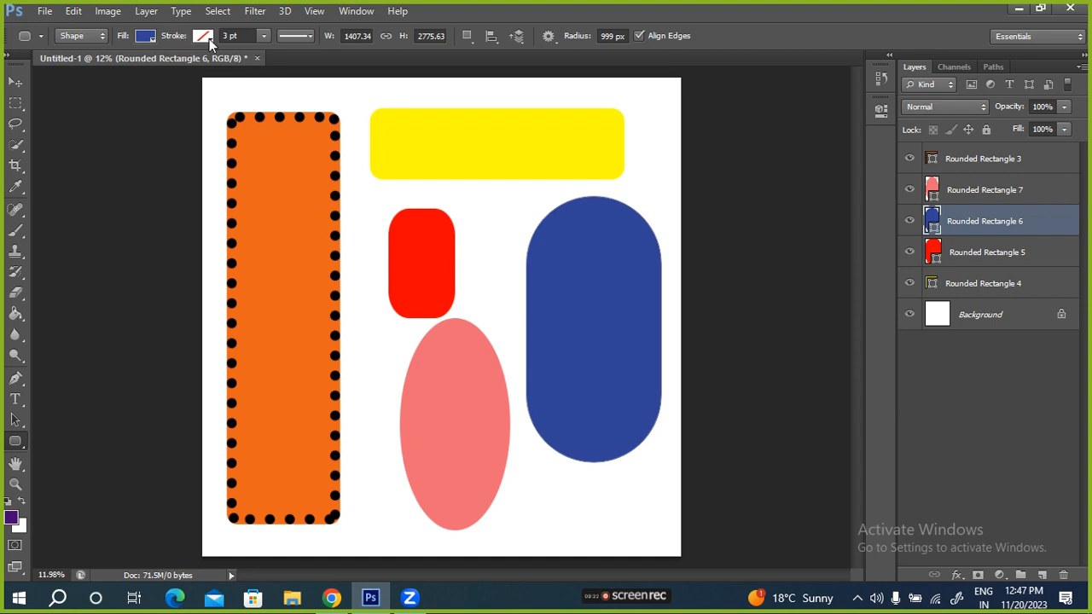
{"action": "left_click", "coordinate": [208, 35]}
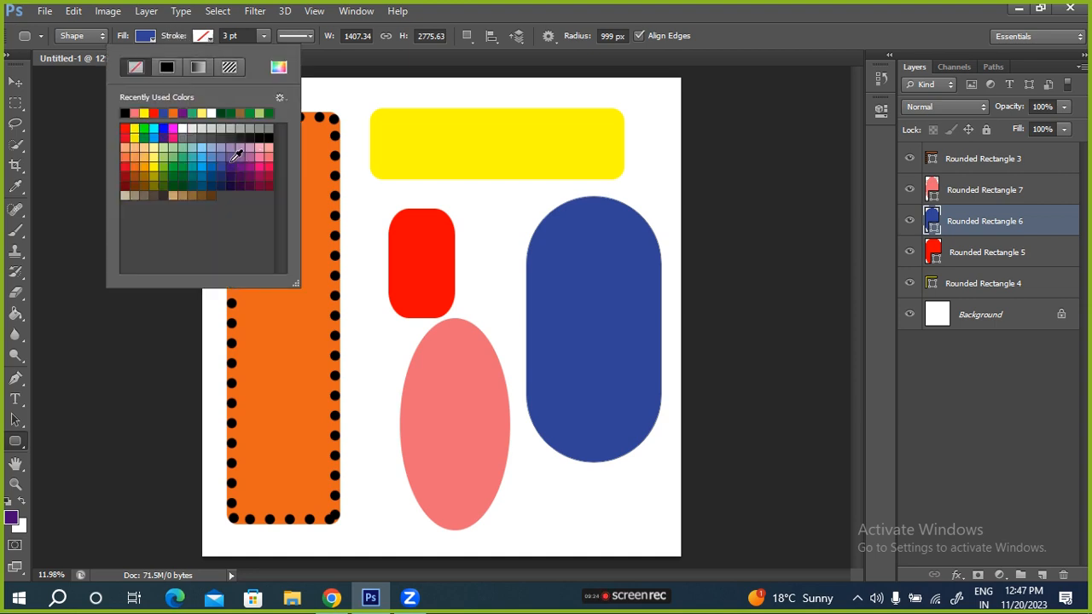
{"action": "left_click", "coordinate": [203, 166]}
{"action": "left_click_drag", "start_coordinate": [173, 38], "coordinate": [175, 38]}
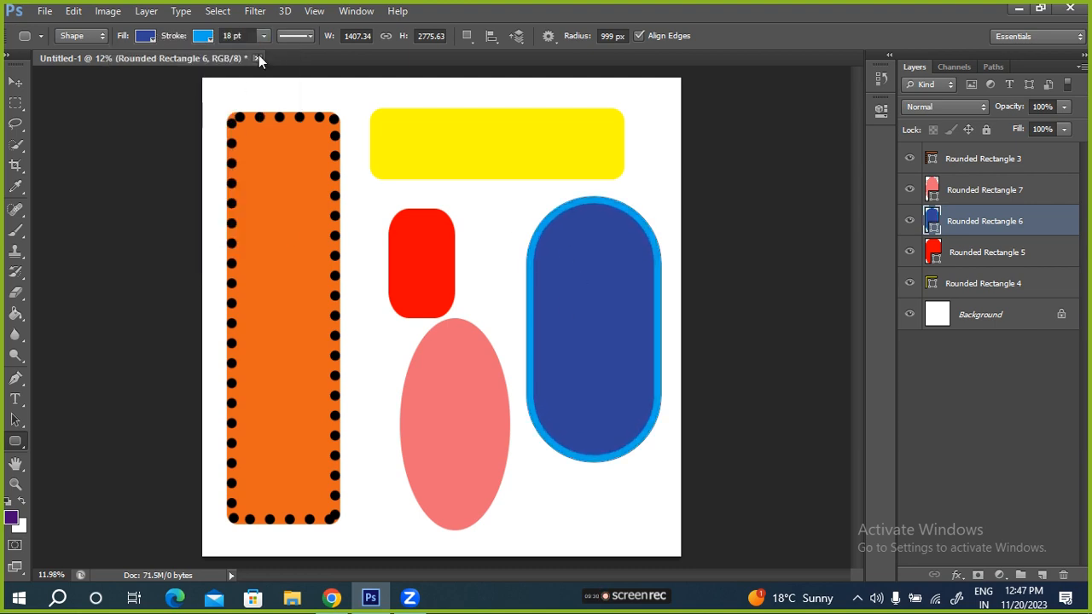
{"action": "left_click_drag", "start_coordinate": [169, 43], "coordinate": [236, 43]}
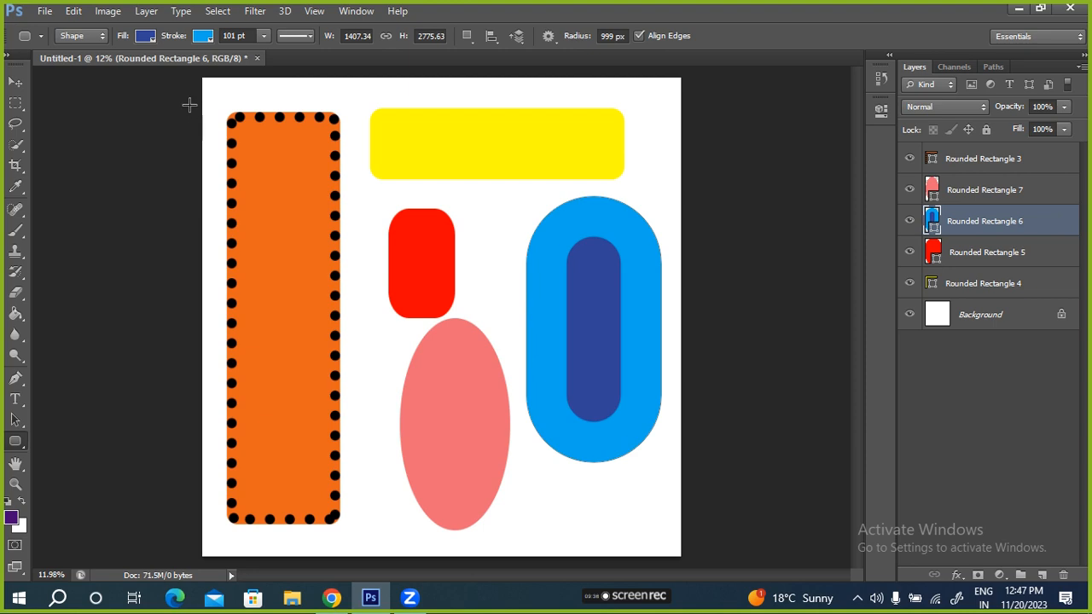
{"action": "mouse_move", "coordinate": [167, 37]}
{"action": "left_mouse_down"}
{"action": "mouse_move", "coordinate": [102, 38]}
{"action": "mouse_move", "coordinate": [112, 39]}
{"action": "left_mouse_up"}
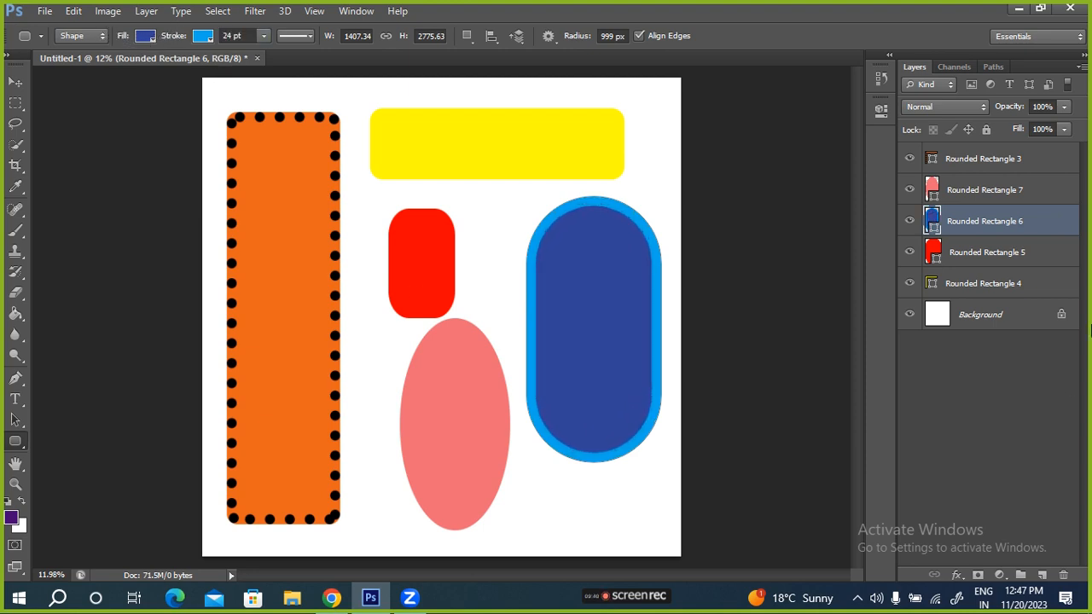
Step: Give the yellow rounded rectangle a dark green stroke
{"action": "left_click", "coordinate": [983, 283]}
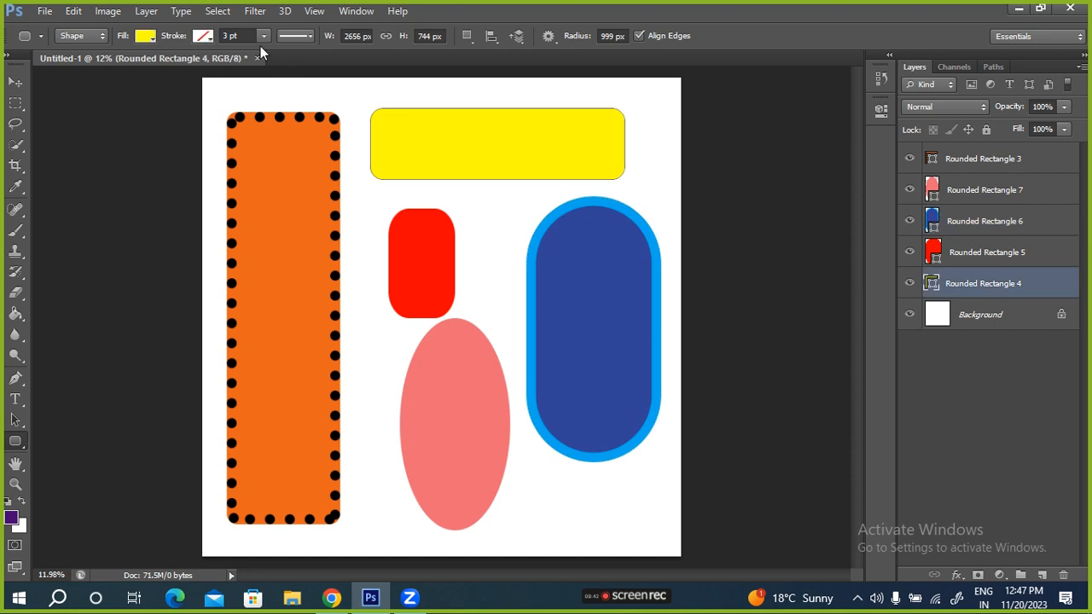
{"action": "left_click", "coordinate": [202, 36]}
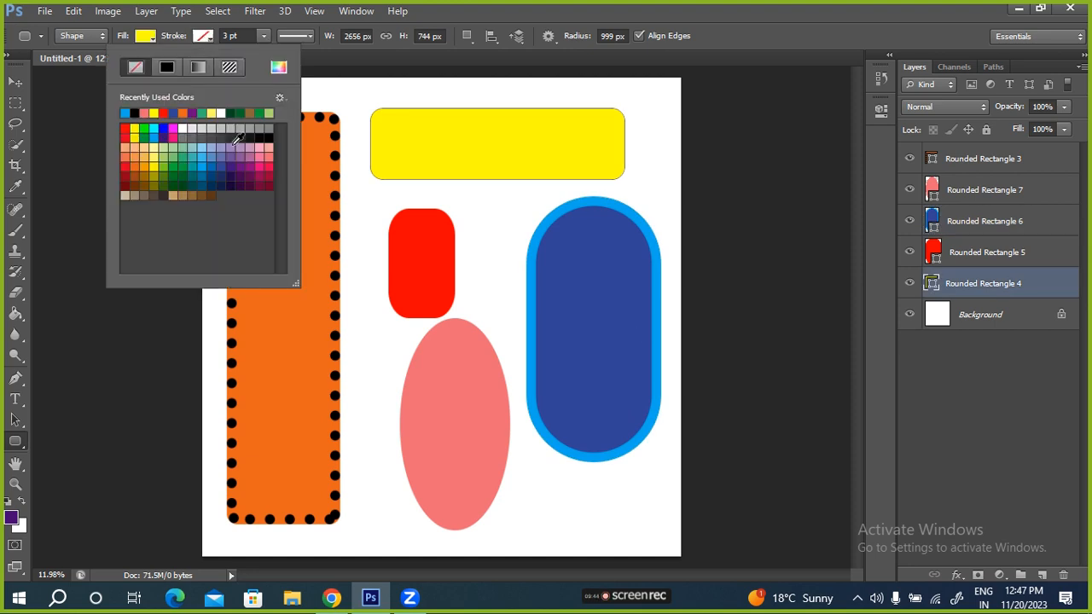
{"action": "left_click", "coordinate": [178, 177]}
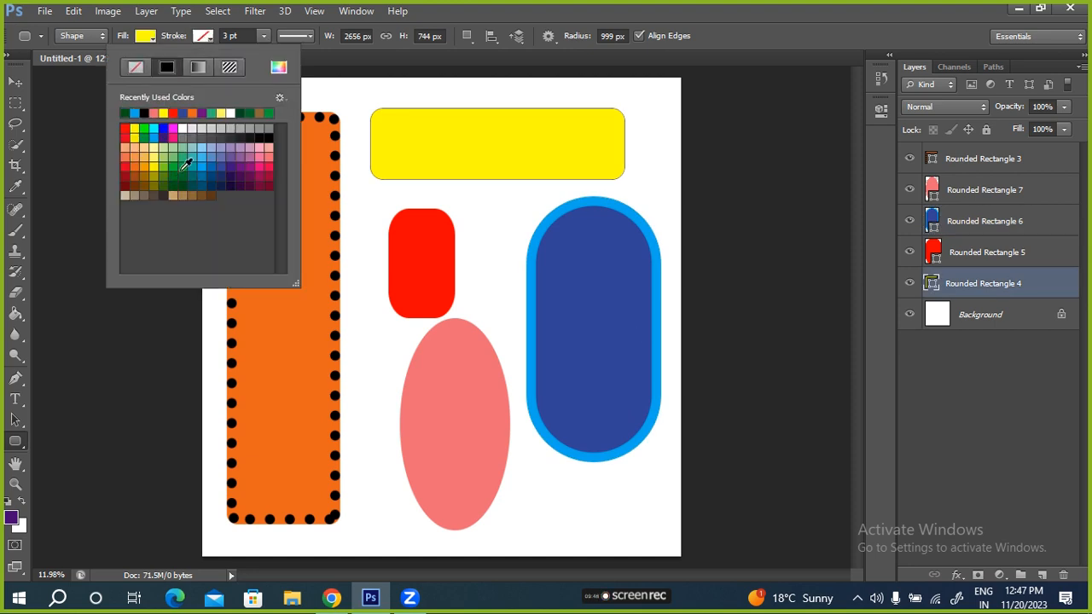
{"action": "left_click", "coordinate": [314, 65]}
Step: Set the yellow rectangle's stroke to the dashed line style with a width of 20 pt
{"action": "left_click", "coordinate": [309, 36]}
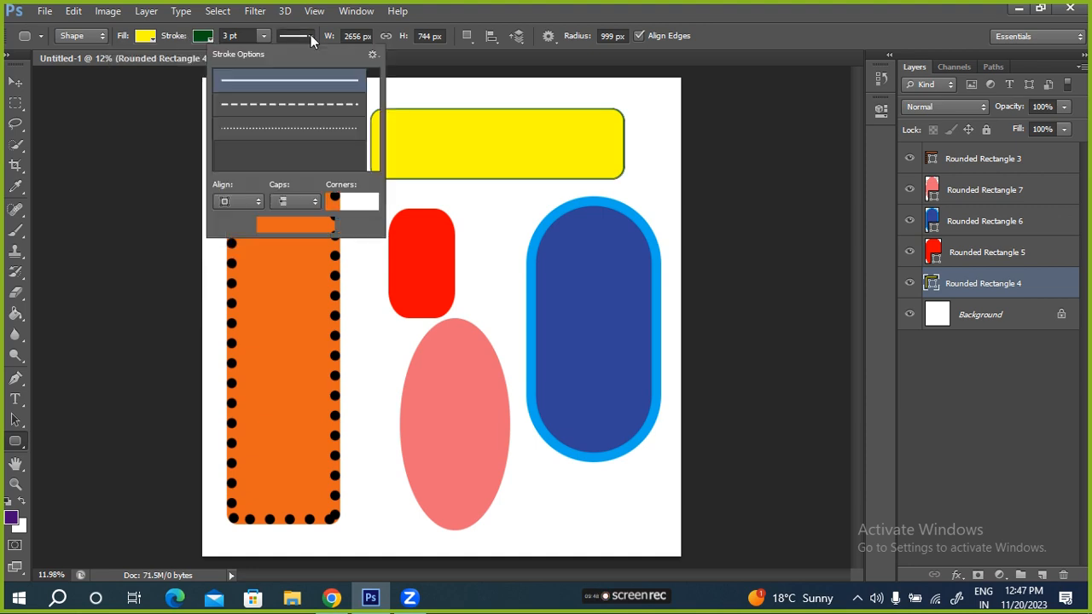
{"action": "left_click", "coordinate": [281, 128]}
{"action": "left_click", "coordinate": [291, 104]}
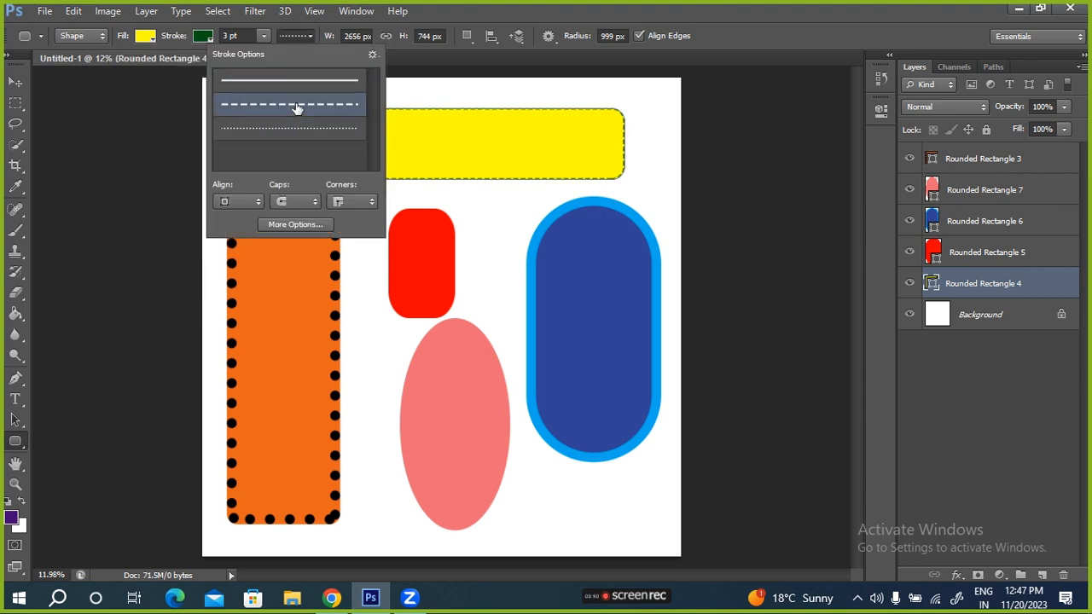
{"action": "left_click", "coordinate": [272, 41]}
{"action": "left_click_drag", "start_coordinate": [174, 41], "coordinate": [188, 40]}
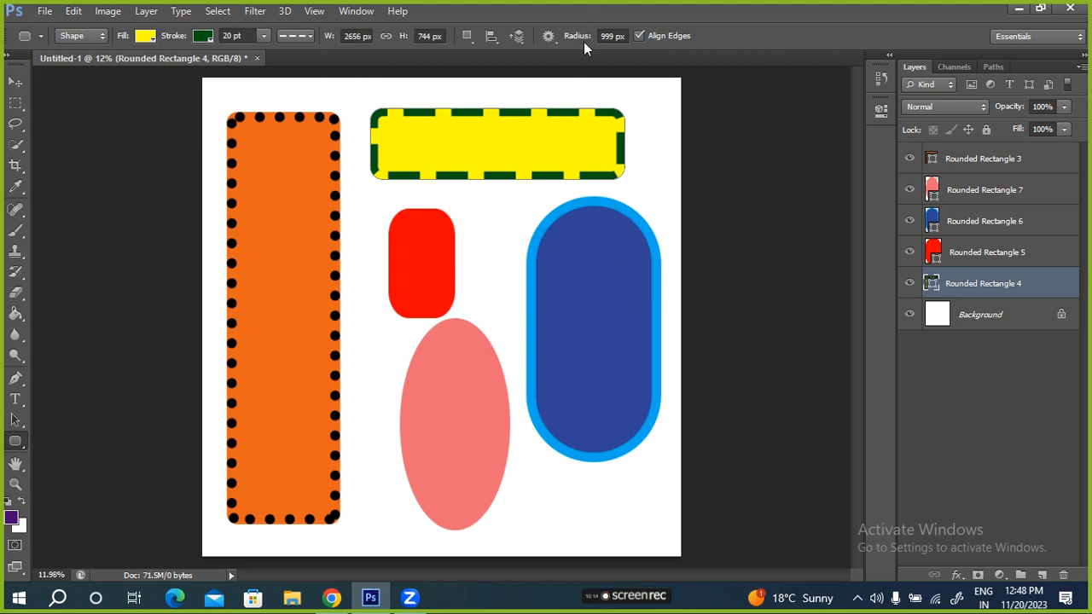
Step: Reduce the Rounded Rectangle tool's corner radius setting to 38 px
{"action": "left_click_drag", "start_coordinate": [578, 37], "coordinate": [193, 57]}
{"action": "left_click_drag", "start_coordinate": [579, 37], "coordinate": [205, 72]}
Step: Lower the blue shape's layer opacity to 54% and move it so it overlaps the orange rectangle, red shape and pink ellipse
{"action": "left_click", "coordinate": [969, 221]}
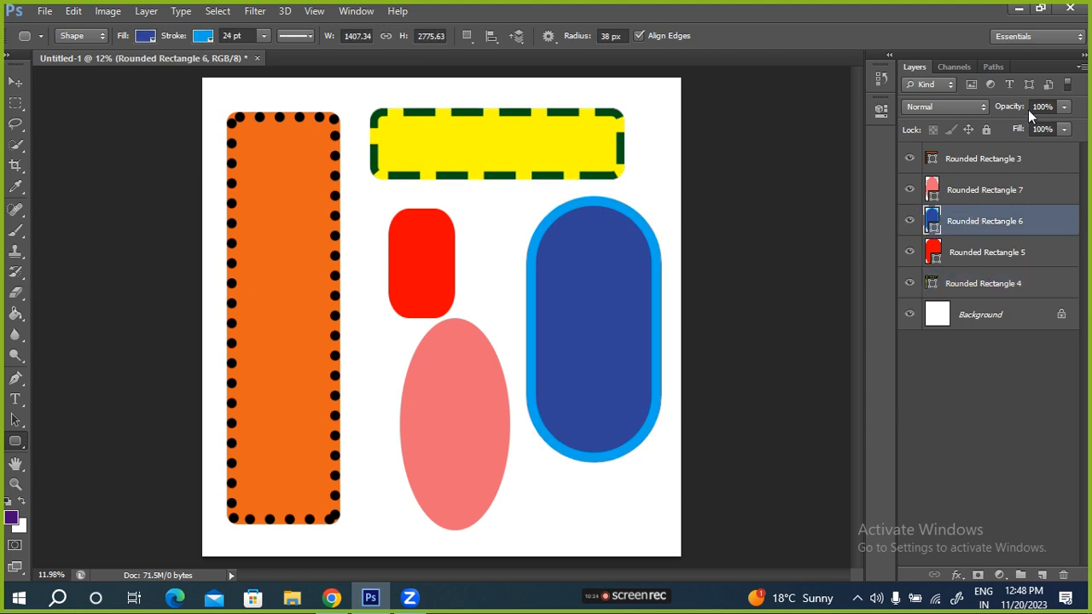
{"action": "left_click_drag", "start_coordinate": [1014, 109], "coordinate": [979, 109]}
{"action": "left_click", "coordinate": [15, 81]}
{"action": "left_click_drag", "start_coordinate": [607, 370], "coordinate": [480, 363]}
{"action": "left_click_drag", "start_coordinate": [486, 274], "coordinate": [411, 393]}
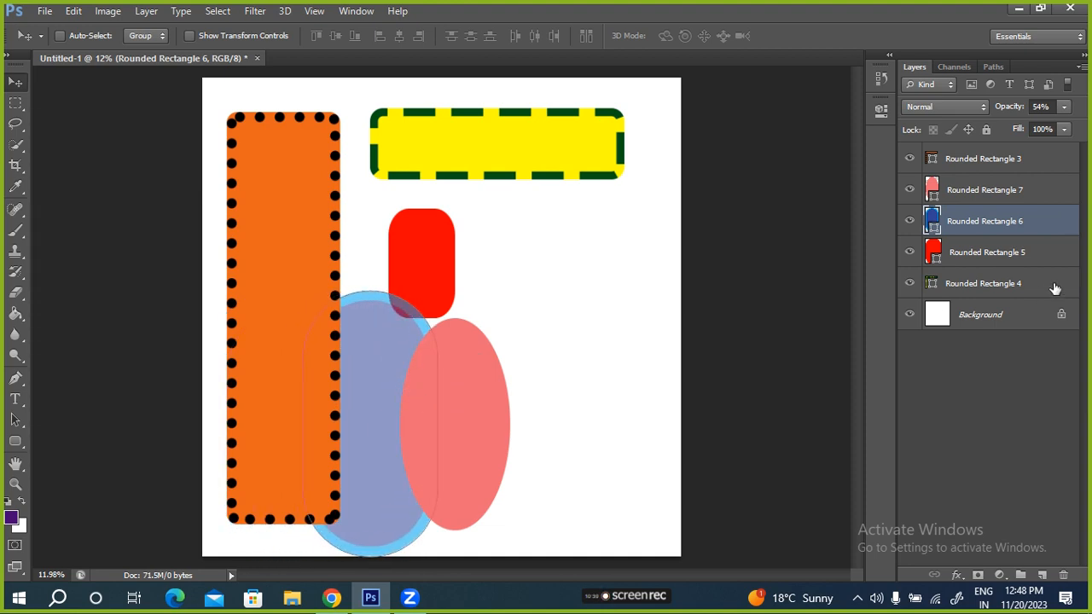
Step: Select the orange, pink and blue shape layers together and set their opacity to 65%
{"action": "left_click", "coordinate": [992, 189]}
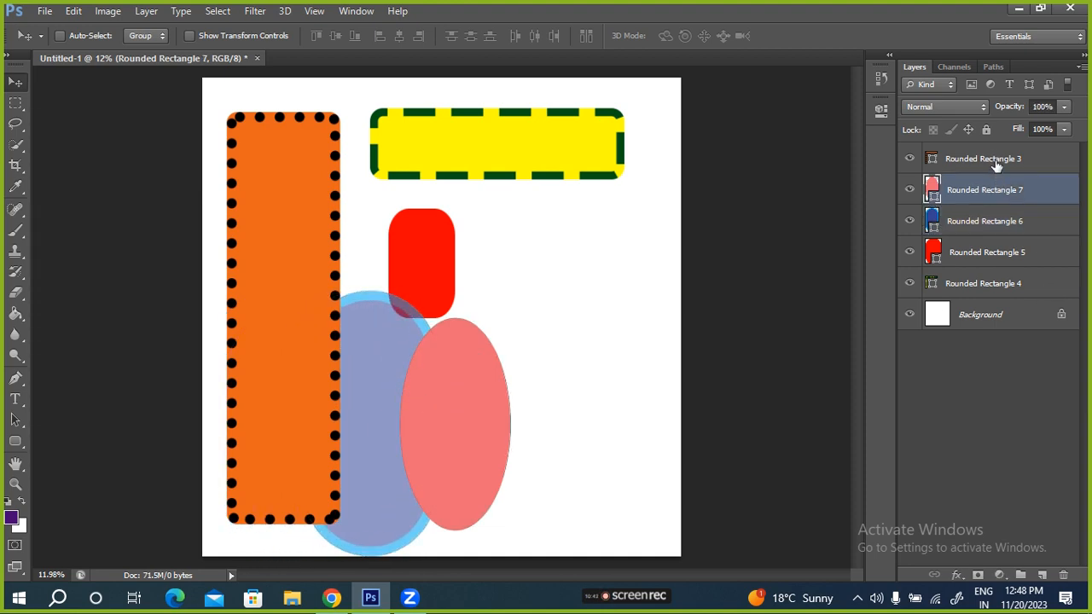
{"action": "left_click", "coordinate": [996, 162], "text": "ctrl"}
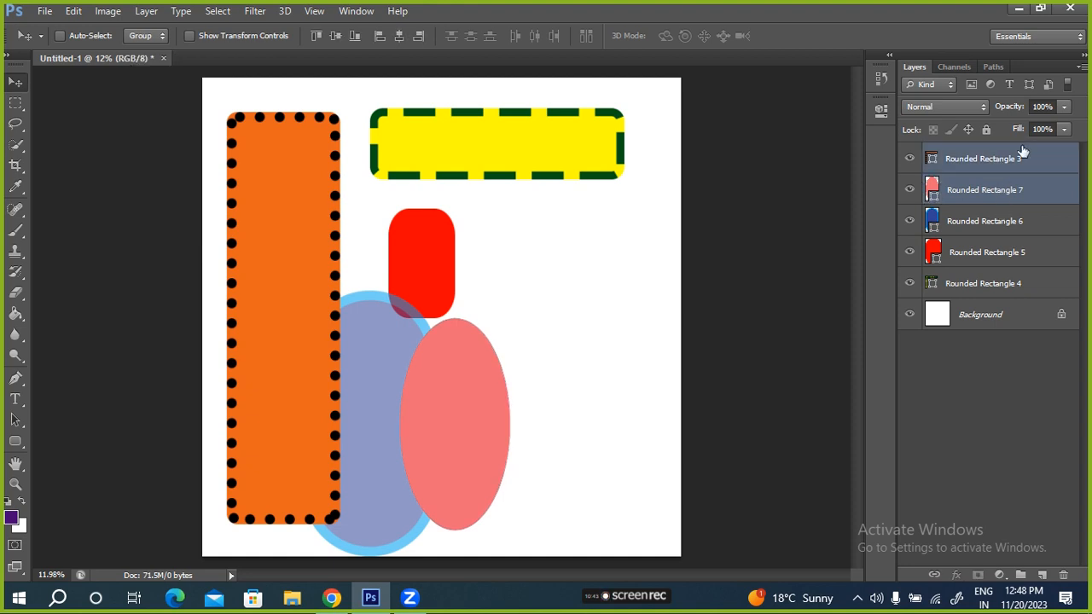
{"action": "left_click", "coordinate": [998, 224]}
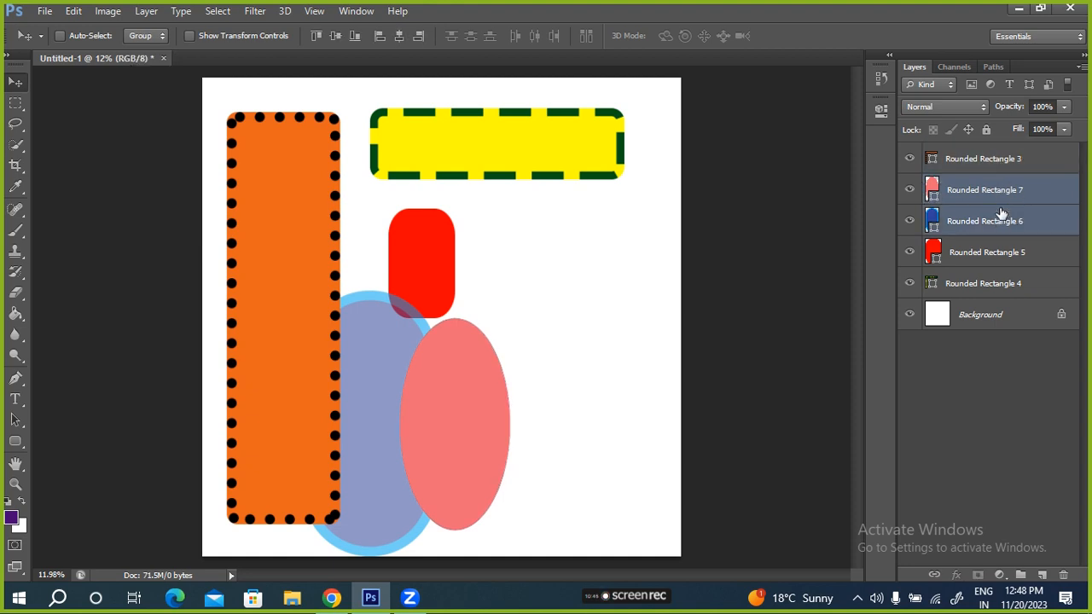
{"action": "left_click", "coordinate": [999, 162], "text": "shift"}
{"action": "left_click_drag", "start_coordinate": [1017, 111], "coordinate": [989, 106]}
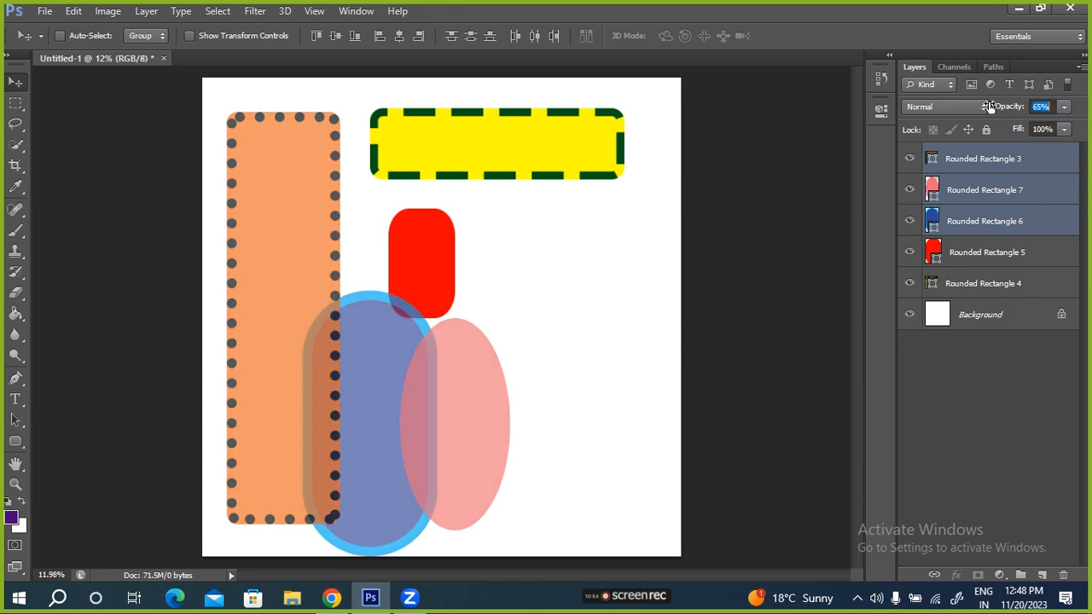
Step: Move the orange rectangle over the yellow, red and pink shapes to show its transparency, and return it to the canvas's left side
{"action": "left_click", "coordinate": [979, 226]}
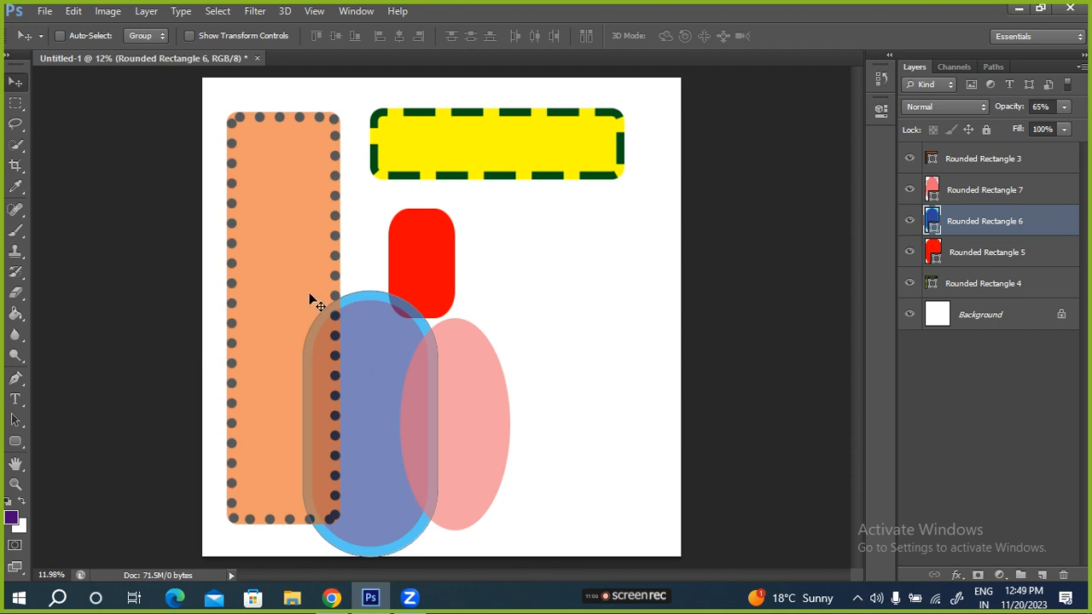
{"action": "left_click", "coordinate": [981, 160]}
{"action": "left_click_drag", "start_coordinate": [303, 226], "coordinate": [458, 209]}
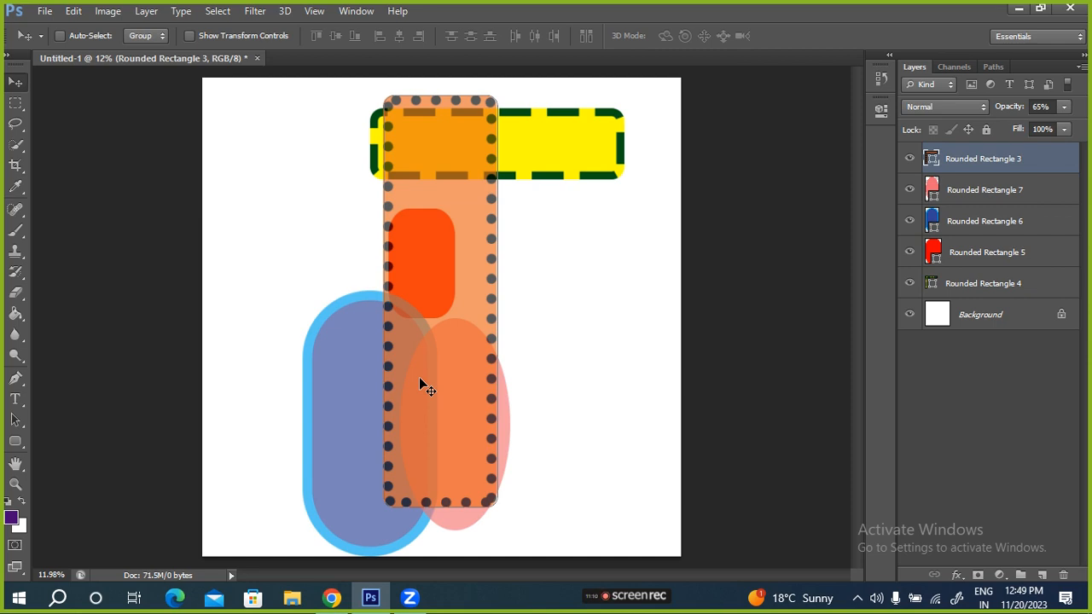
{"action": "left_click_drag", "start_coordinate": [422, 376], "coordinate": [264, 402]}
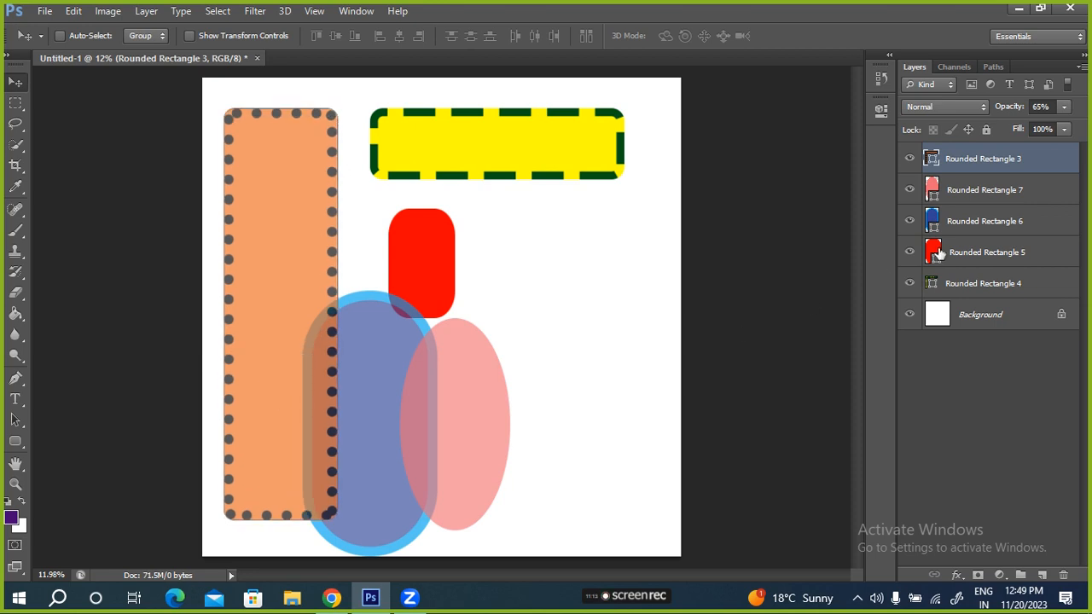
Step: Move the blue rounded shape back beside the pink ellipse, below the yellow rectangle and clear of the orange one
{"action": "left_click", "coordinate": [972, 221]}
{"action": "left_click_drag", "start_coordinate": [395, 393], "coordinate": [605, 301]}
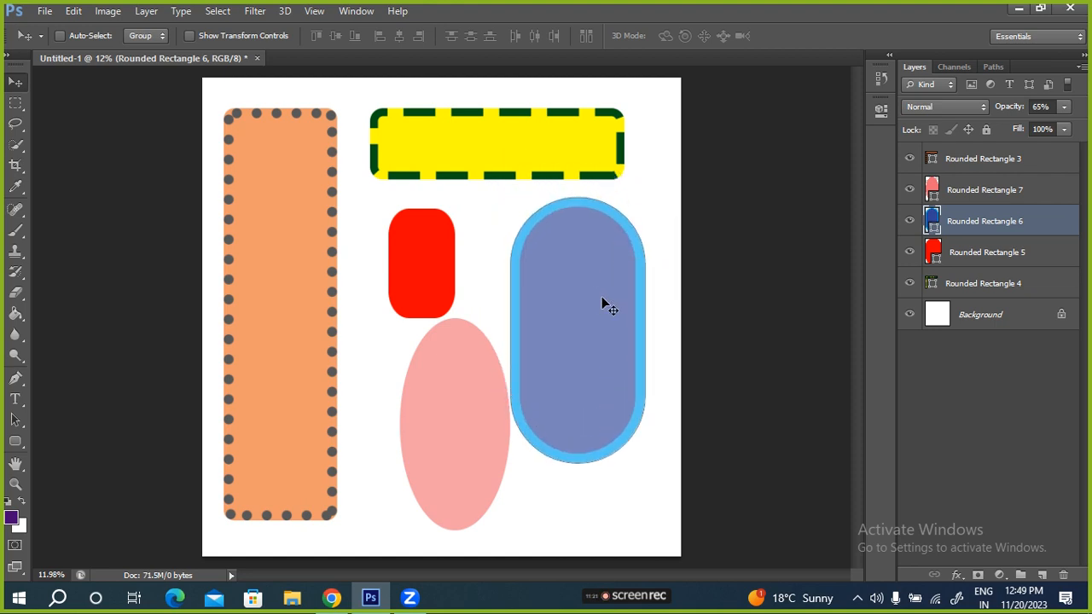